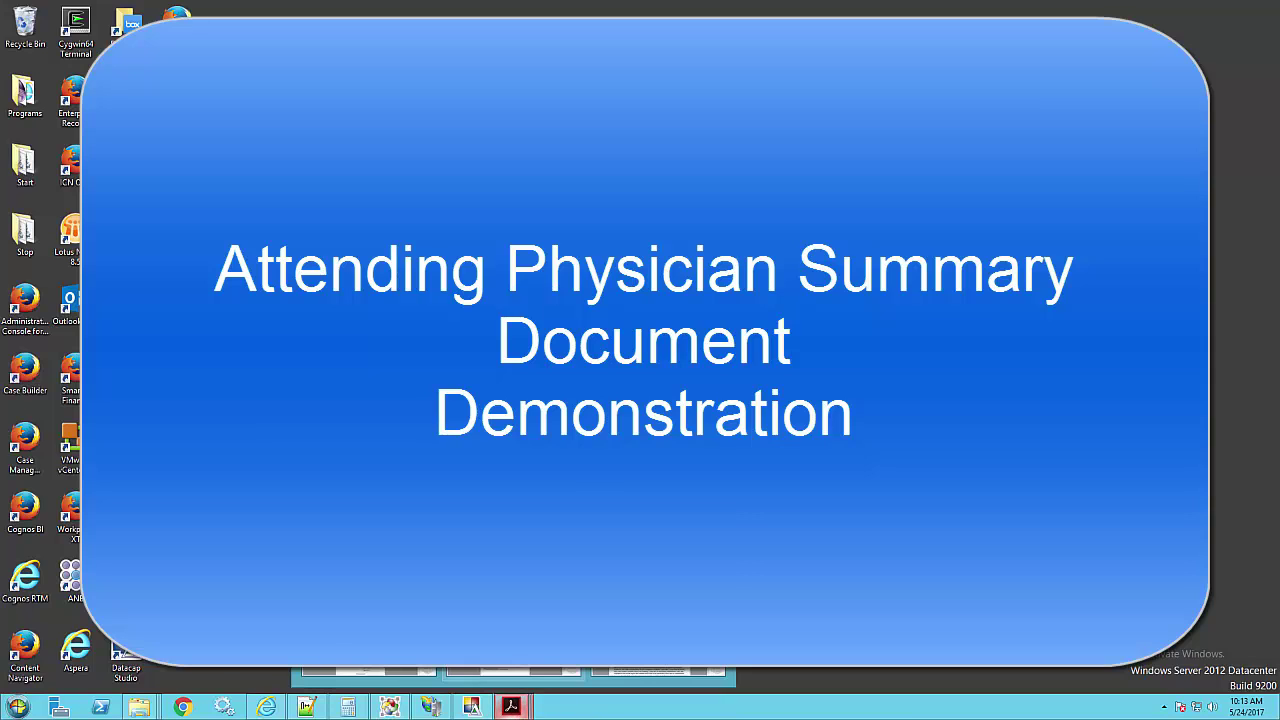
Bring up the attending physician summary PDF in Adobe Acrobat Reader
left_click(514, 676)
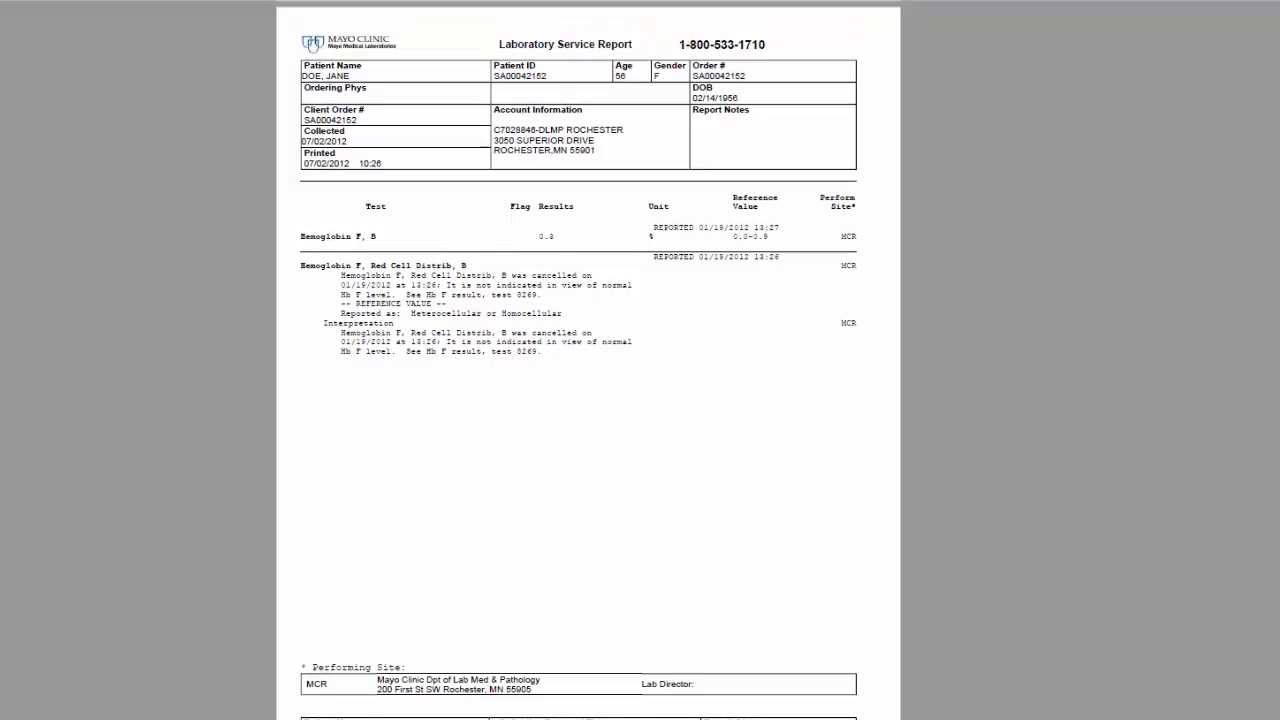
Scroll through the summary PDF's lab, EGFR, spirometry and prescription pages down to the HIPAA form
scroll(588, 360, "down", 10)
scroll(588, 360, "down", 20)
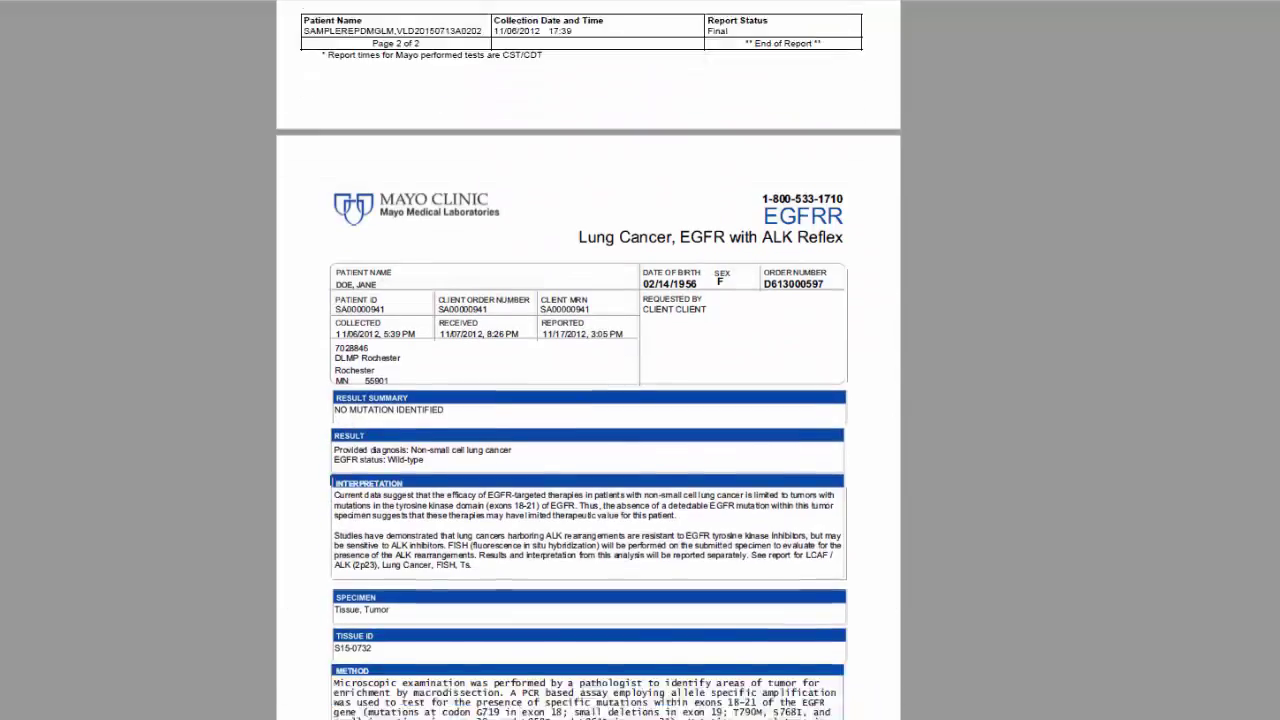
scroll(588, 360, "down", 14)
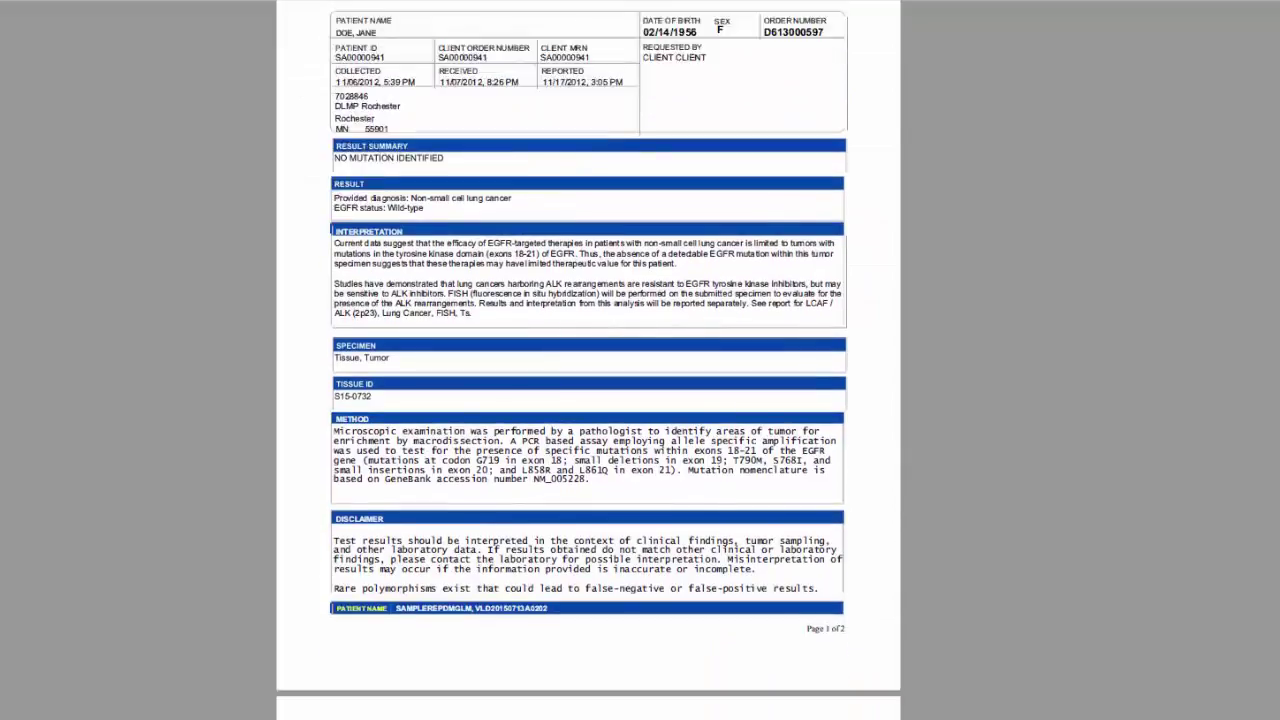
scroll(588, 360, "down", 7)
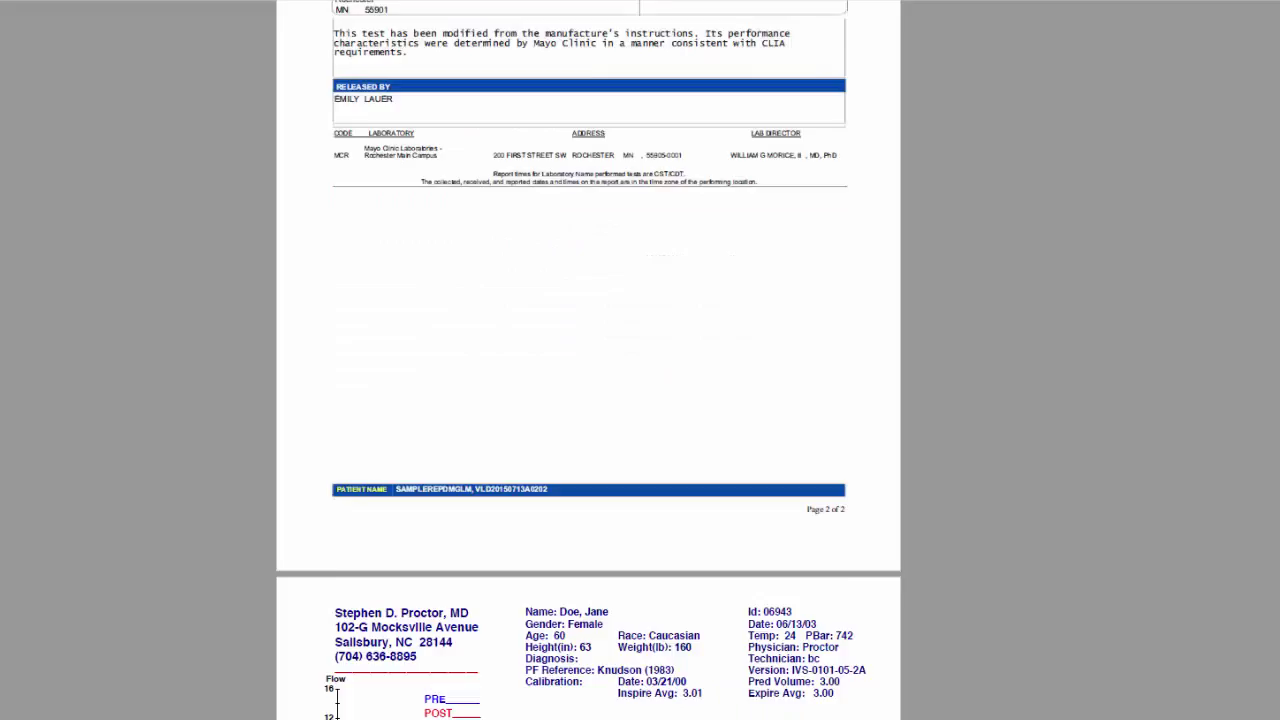
scroll(588, 360, "up", 11)
scroll(588, 360, "down", 16)
scroll(588, 360, "down", 10)
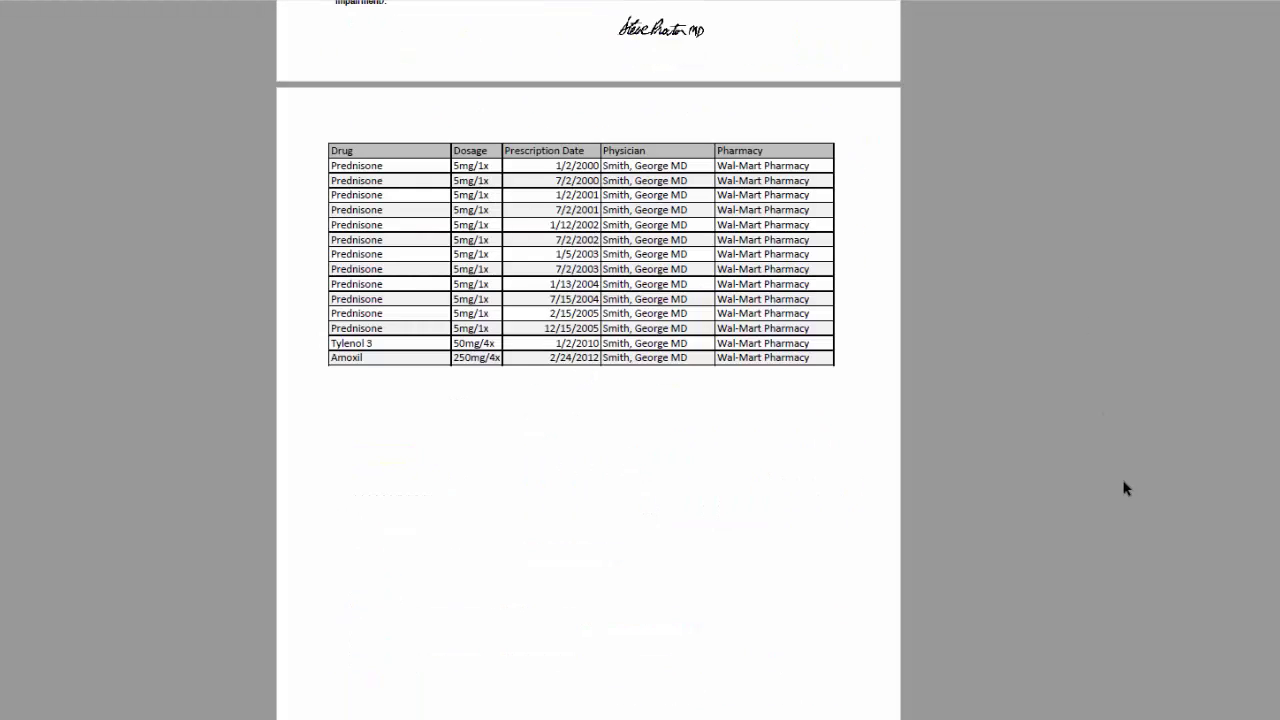
scroll(589, 360, "down", 10)
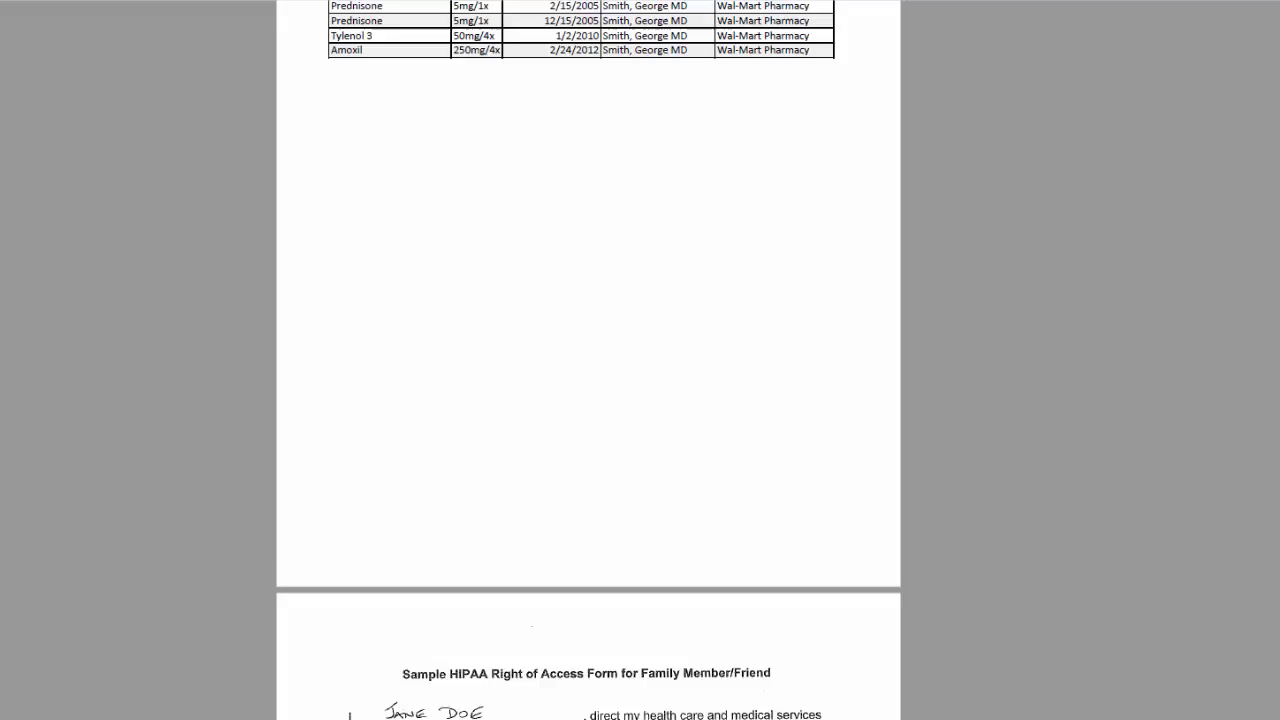
scroll(589, 360, "down", 1)
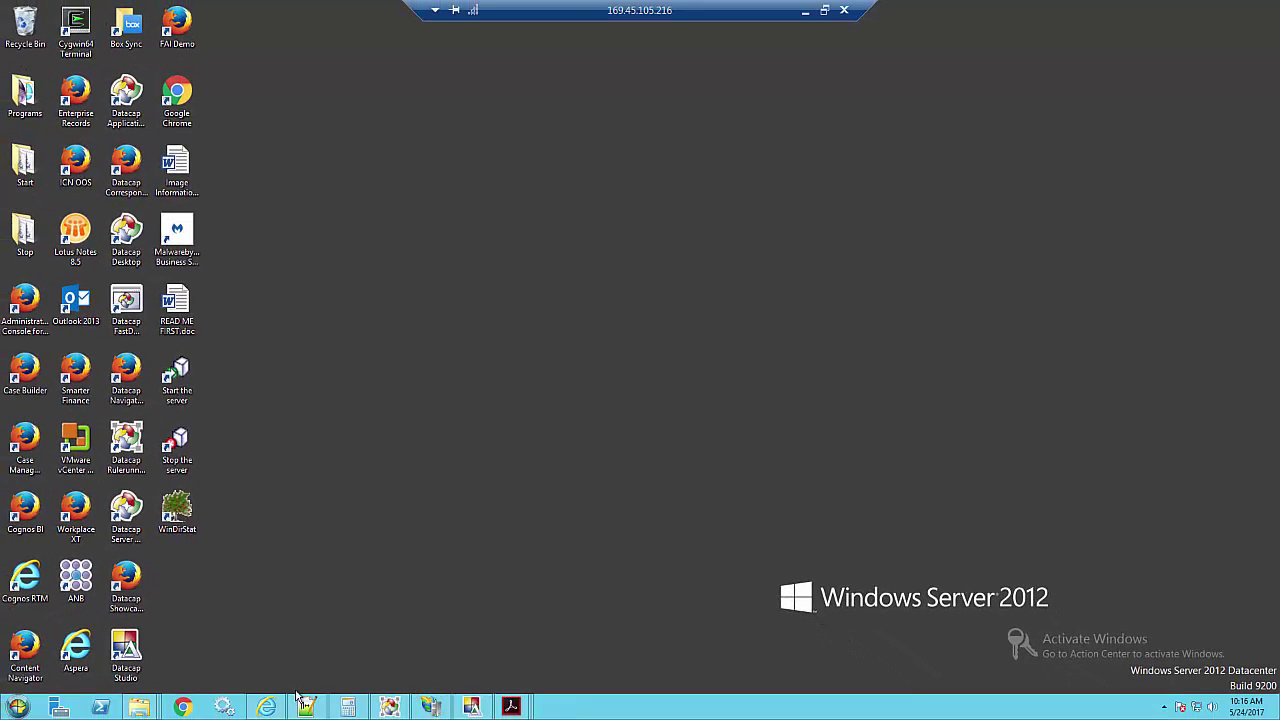
Copy the physician summary PDF from the done folder into the Input_MultiFormat folder
mouse_move(138, 708)
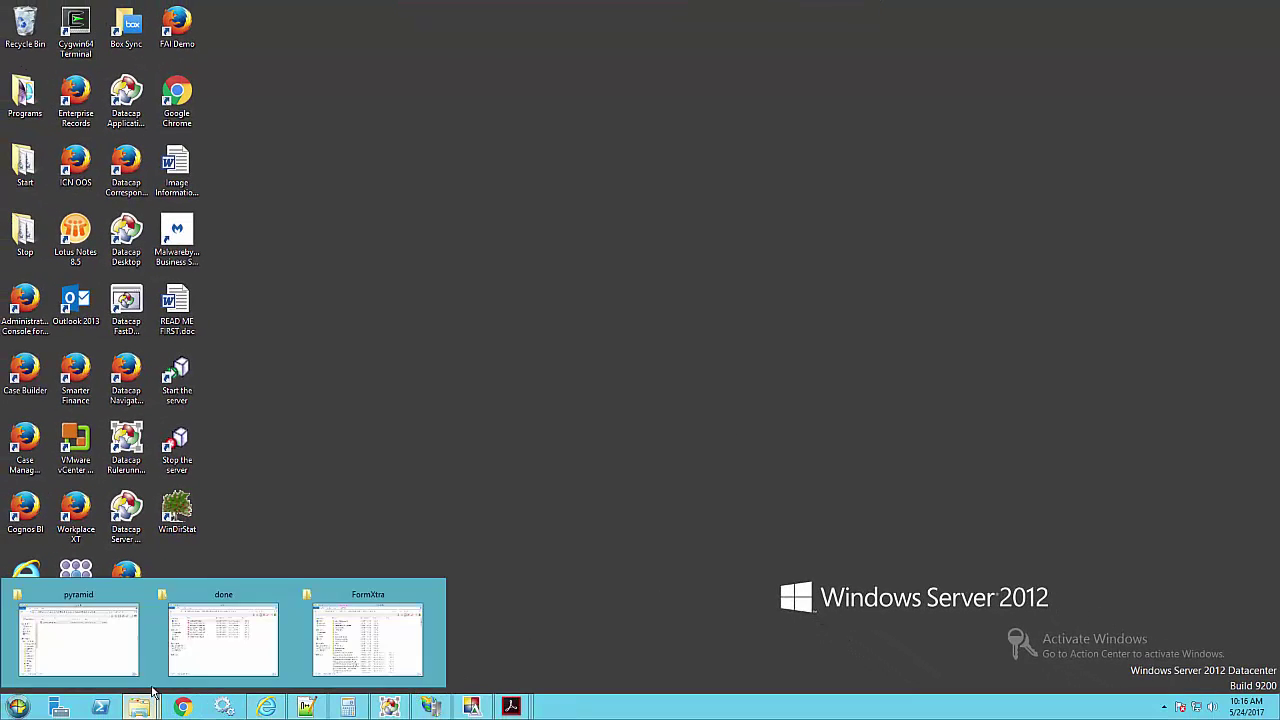
left_click(205, 650)
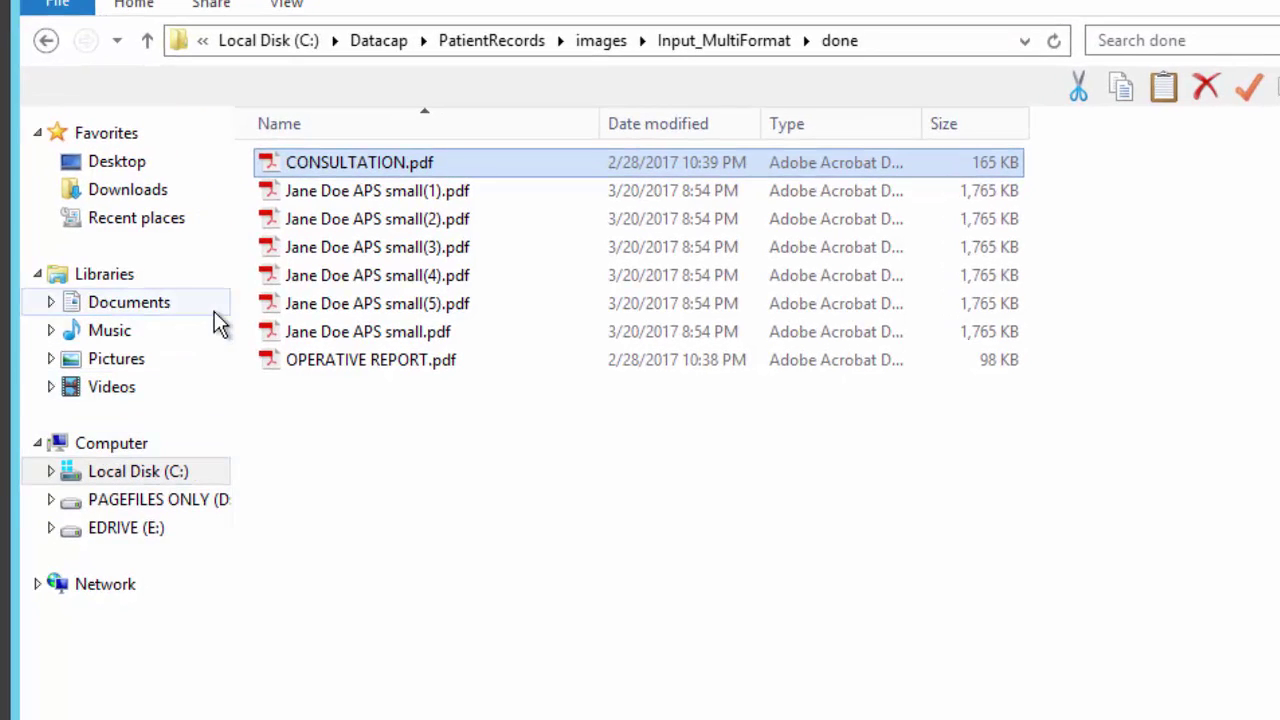
right_click(316, 326)
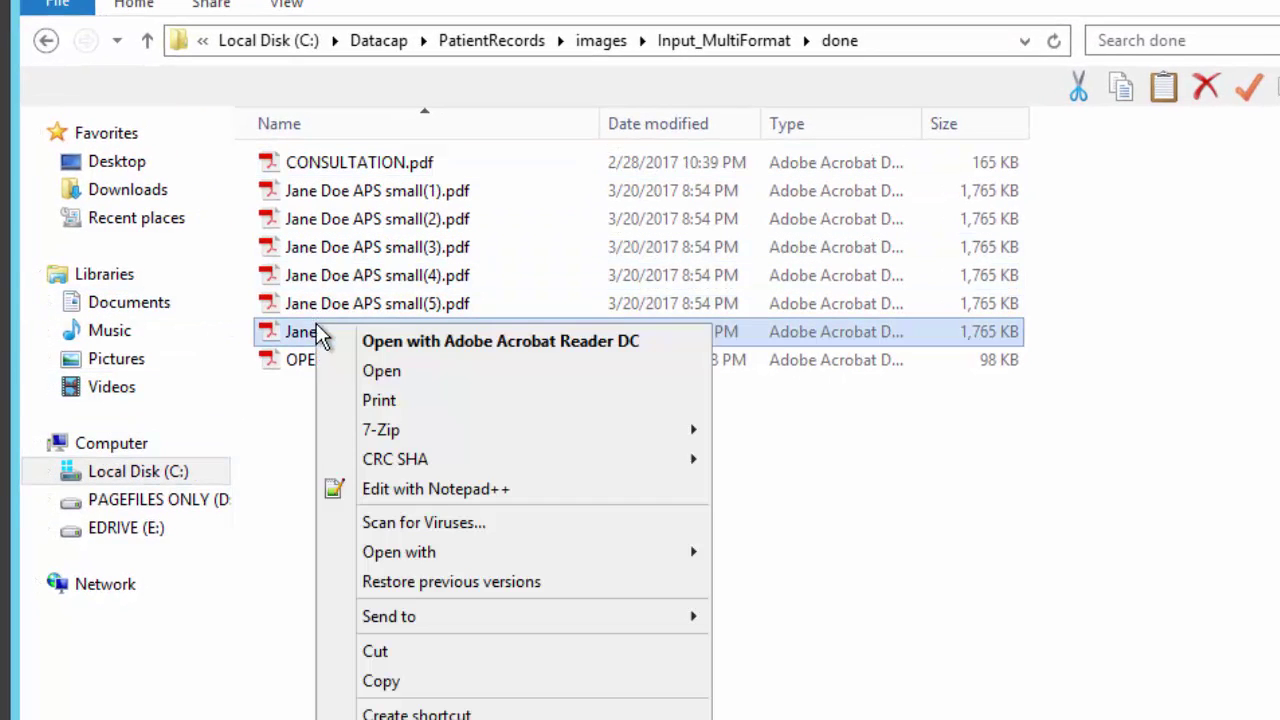
left_click(428, 684)
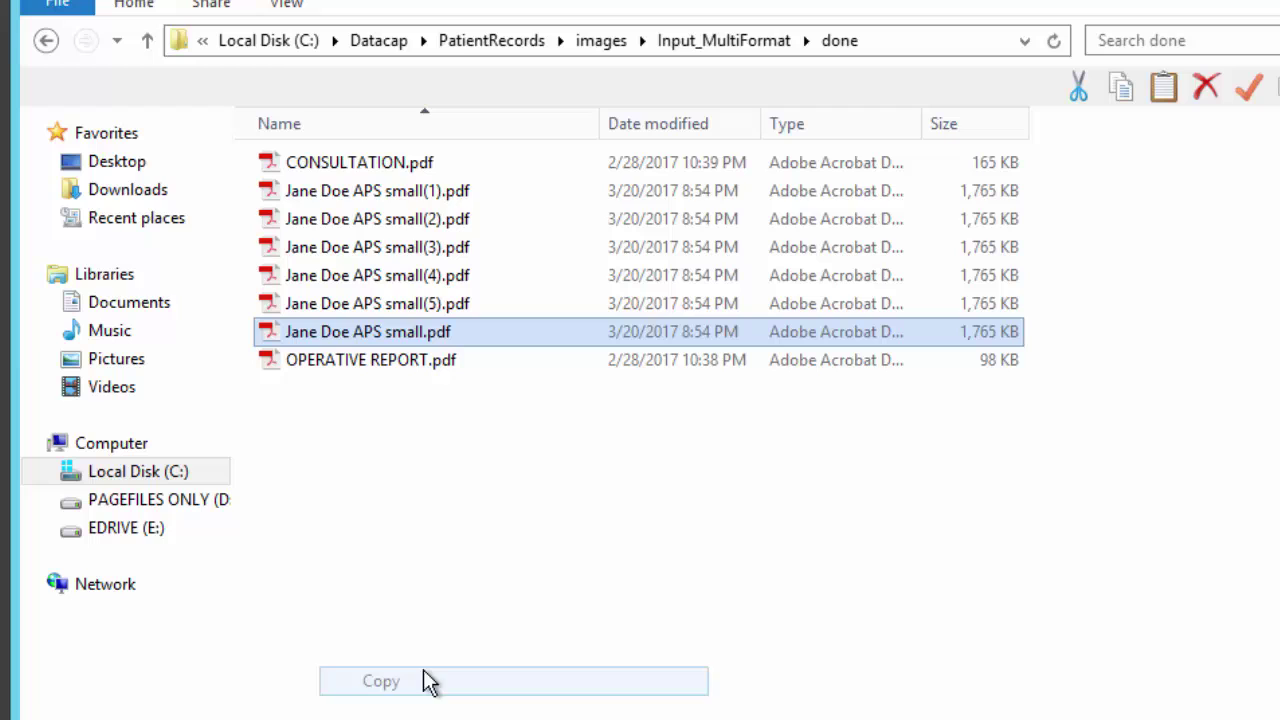
left_click(703, 45)
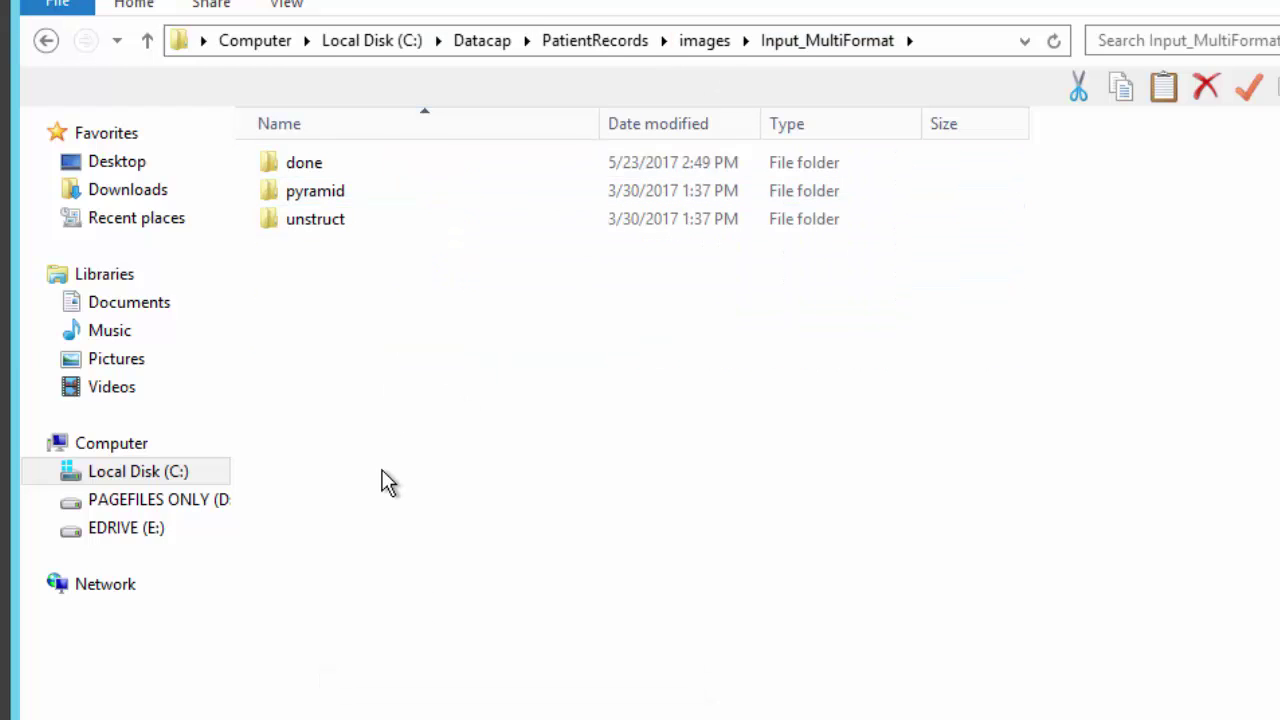
key("ctrl+v")
left_click(383, 533)
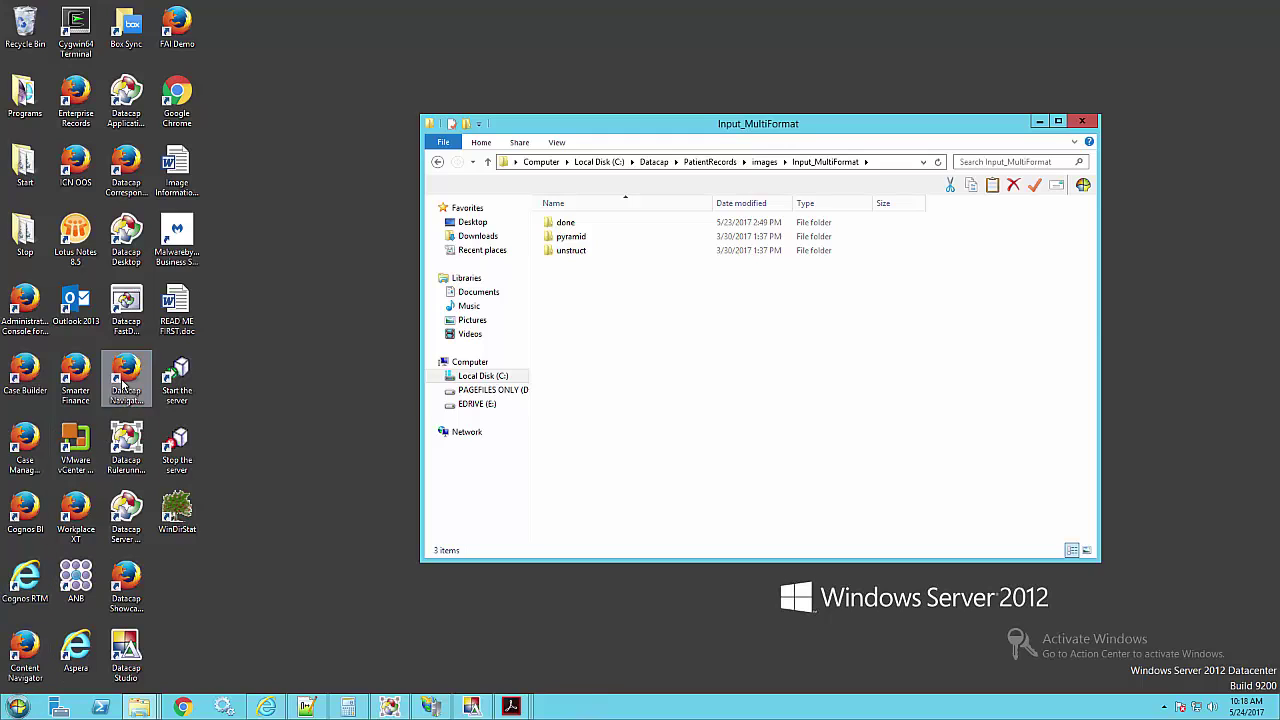
Launch Datacap Desktop, log in and start verifying batch 20170523.000071.01
left_click(130, 232)
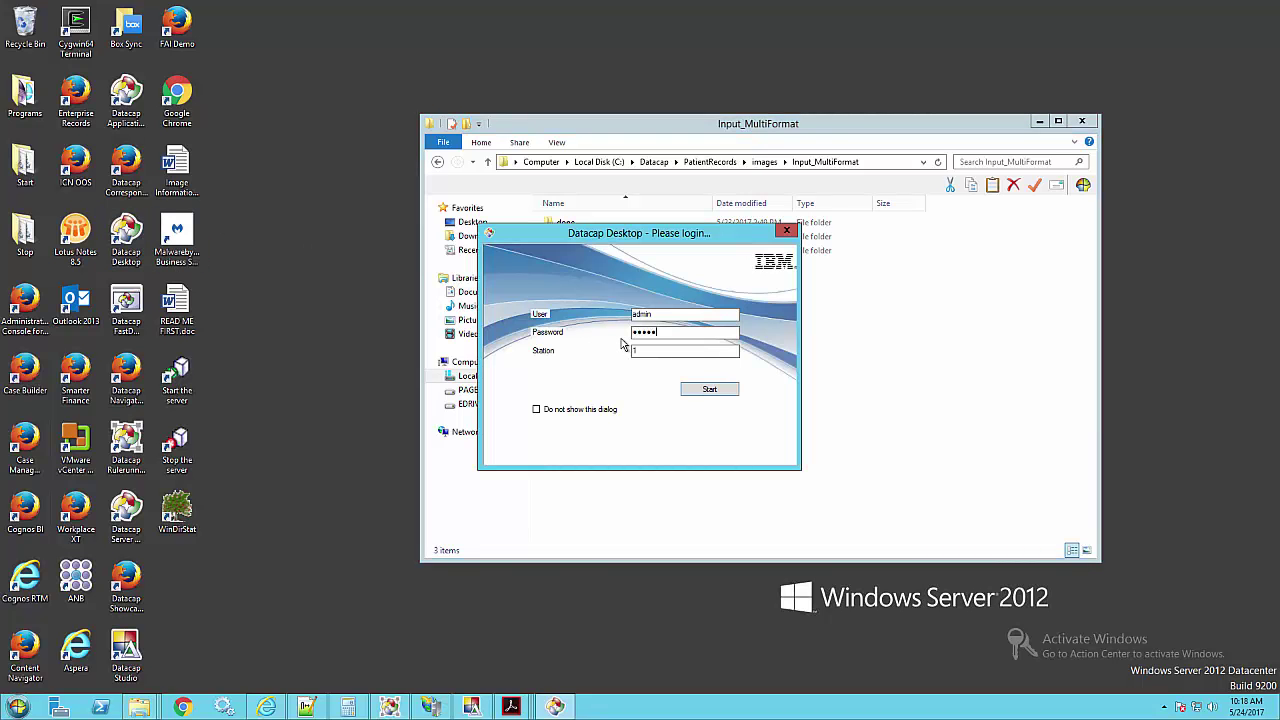
left_click(697, 388)
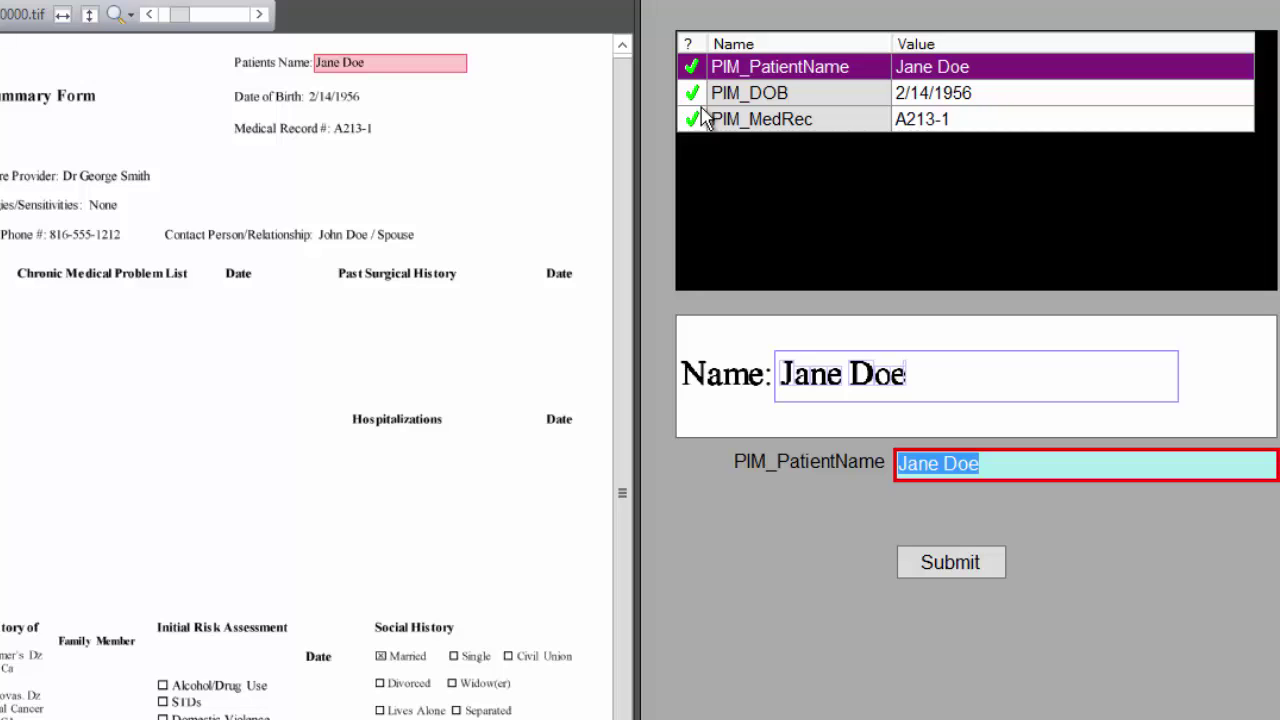
left_click(920, 96)
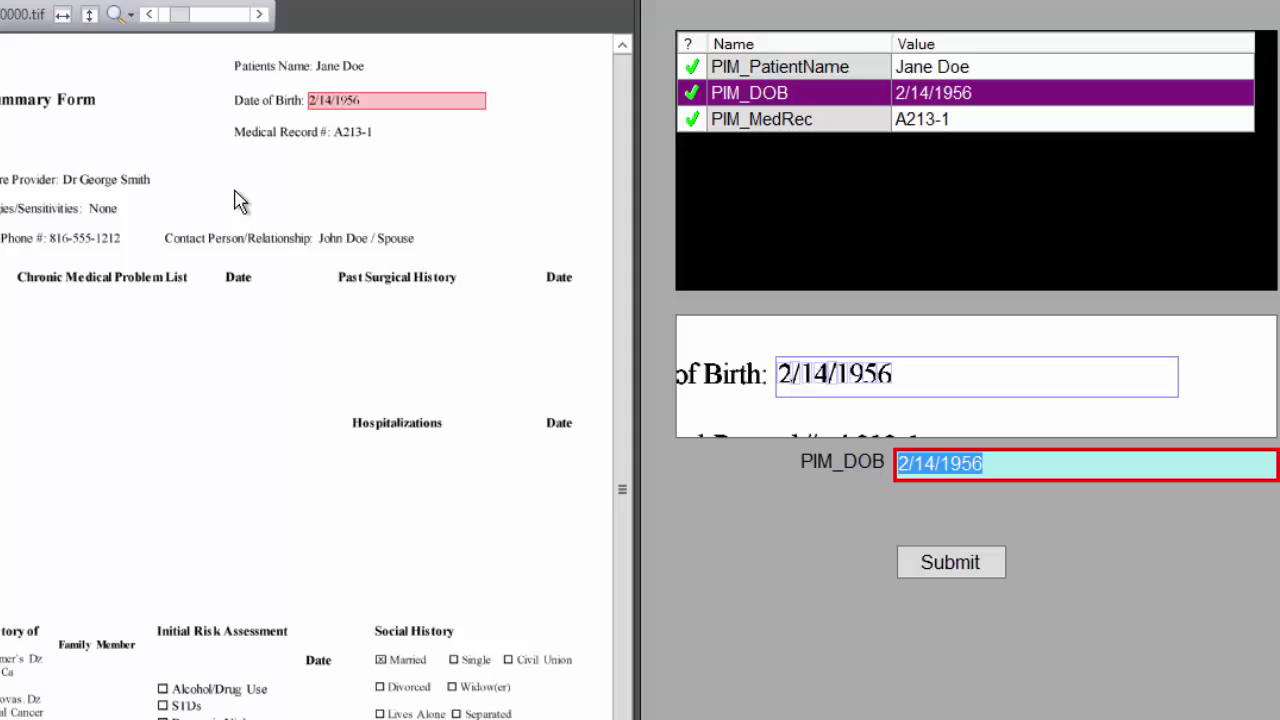
left_click(106, 211)
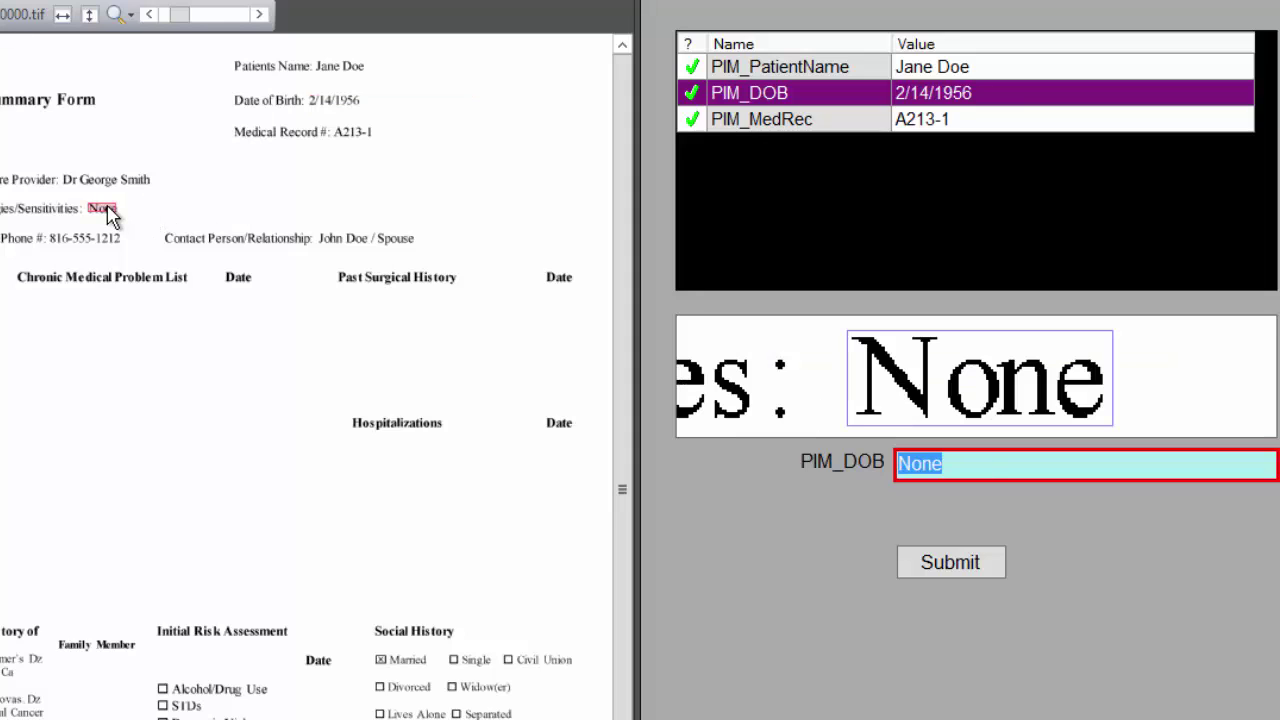
left_click(390, 240)
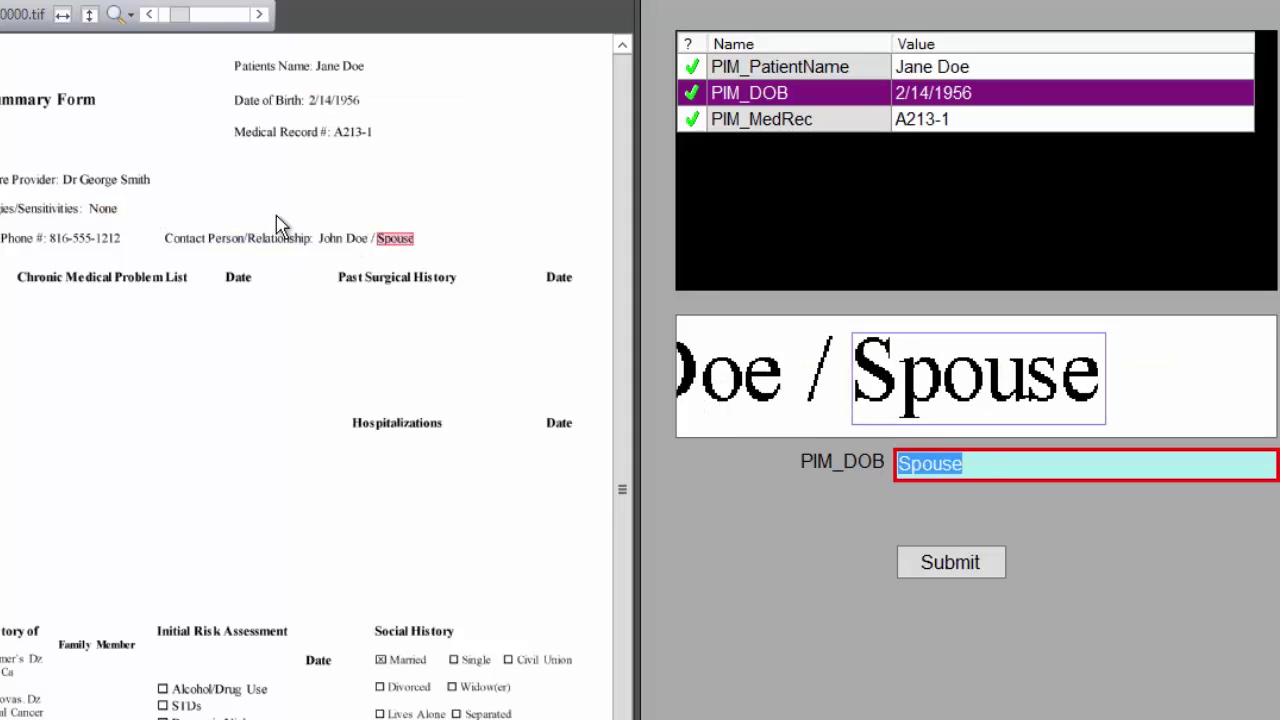
left_click(157, 198)
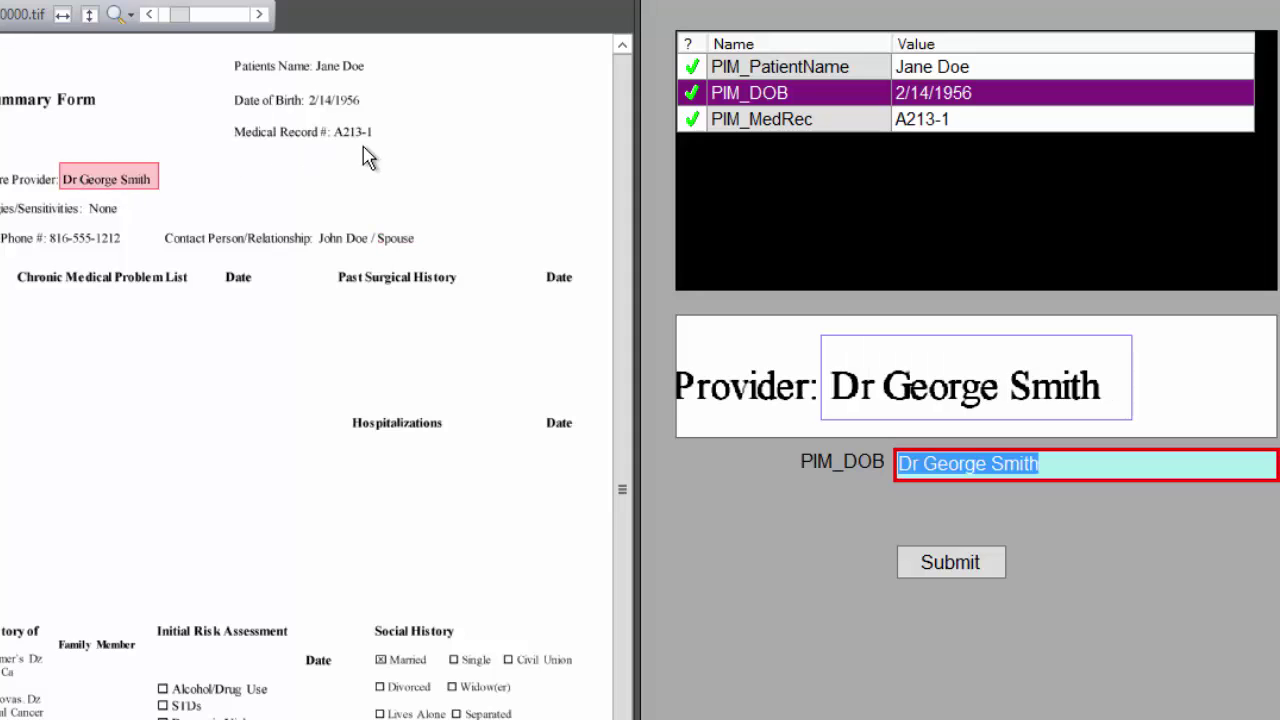
left_click(336, 104)
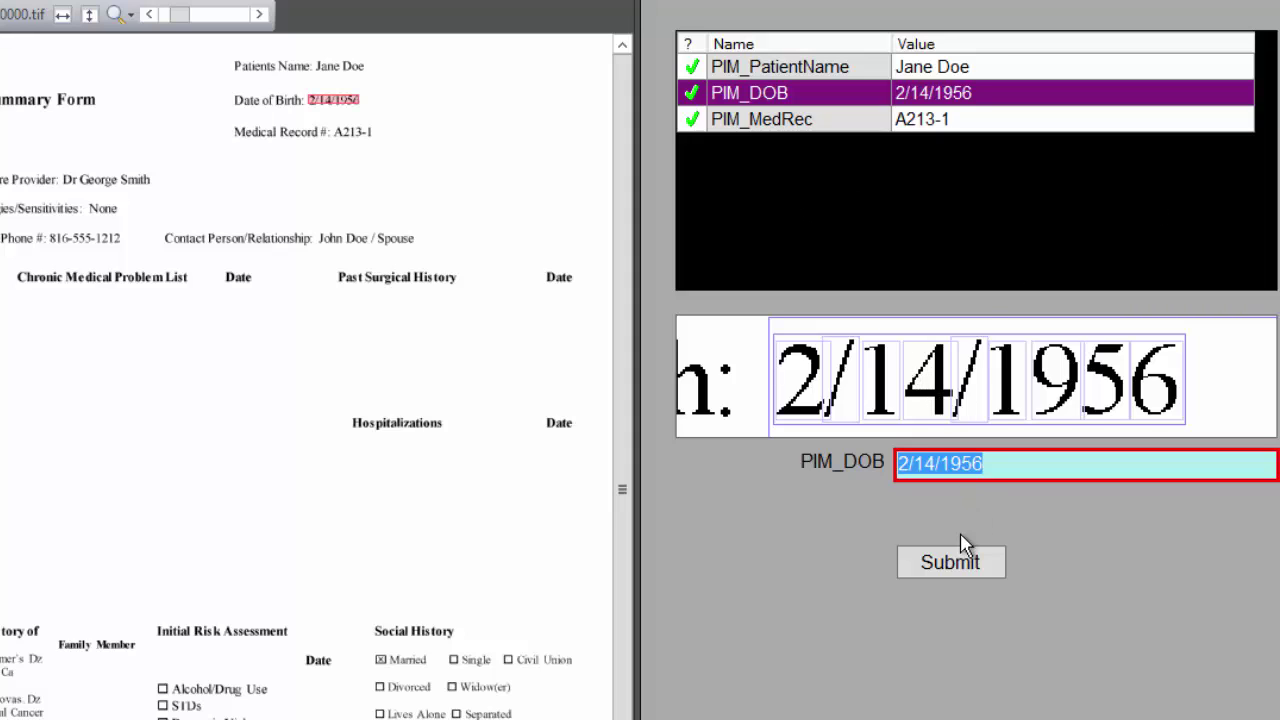
Submit the summary form, check the history form's PH_DOB, PatientHistoryDate and MedRecNumber, then submit it
left_click(955, 562)
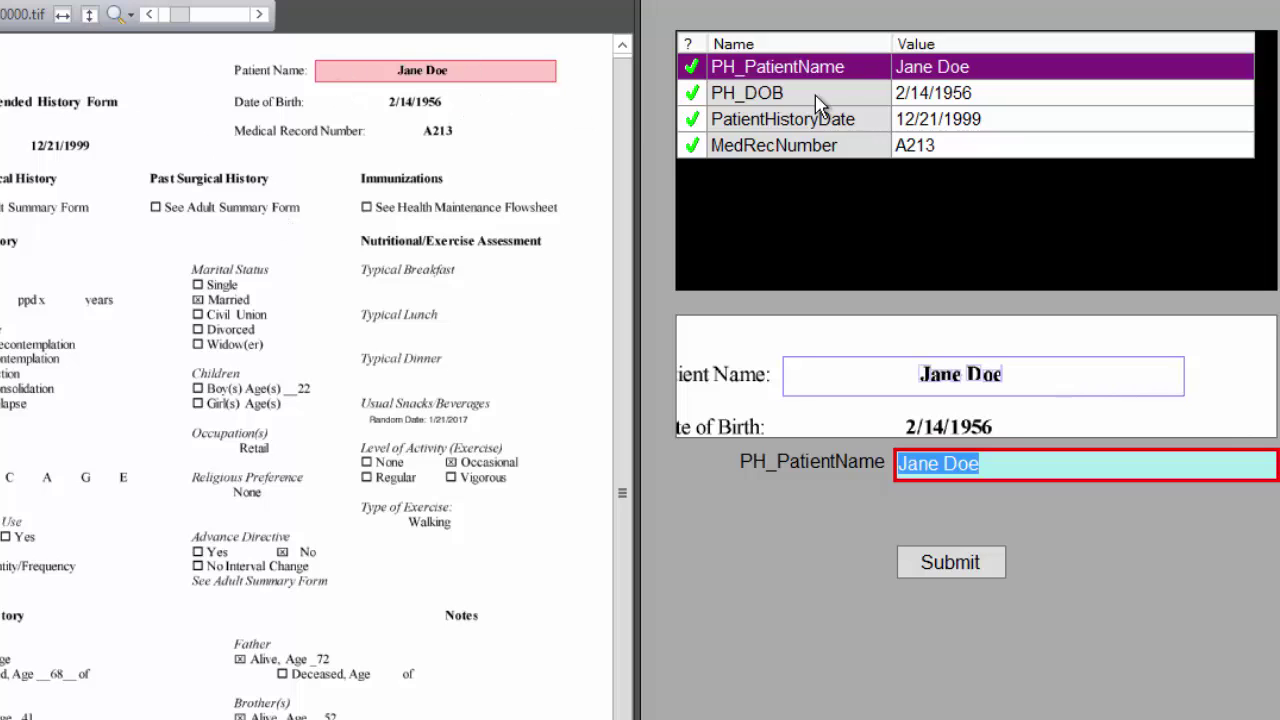
left_click(929, 96)
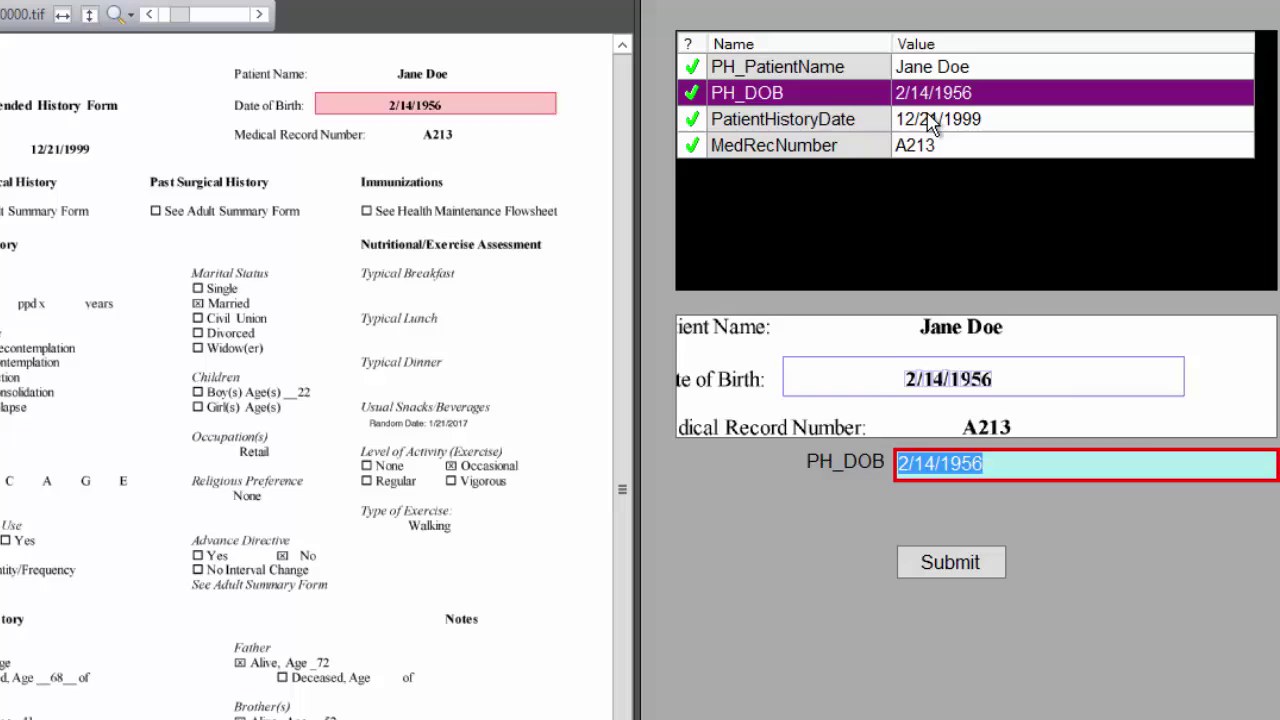
left_click(929, 121)
left_click(928, 146)
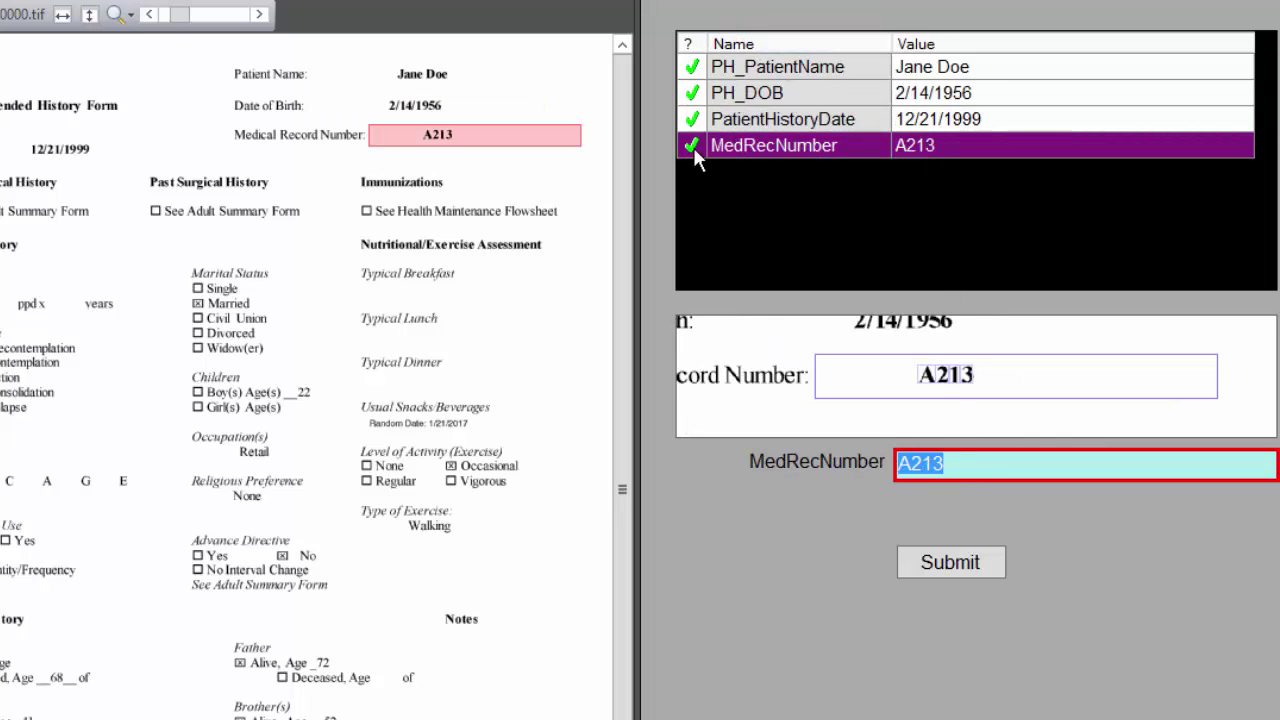
left_click(950, 563)
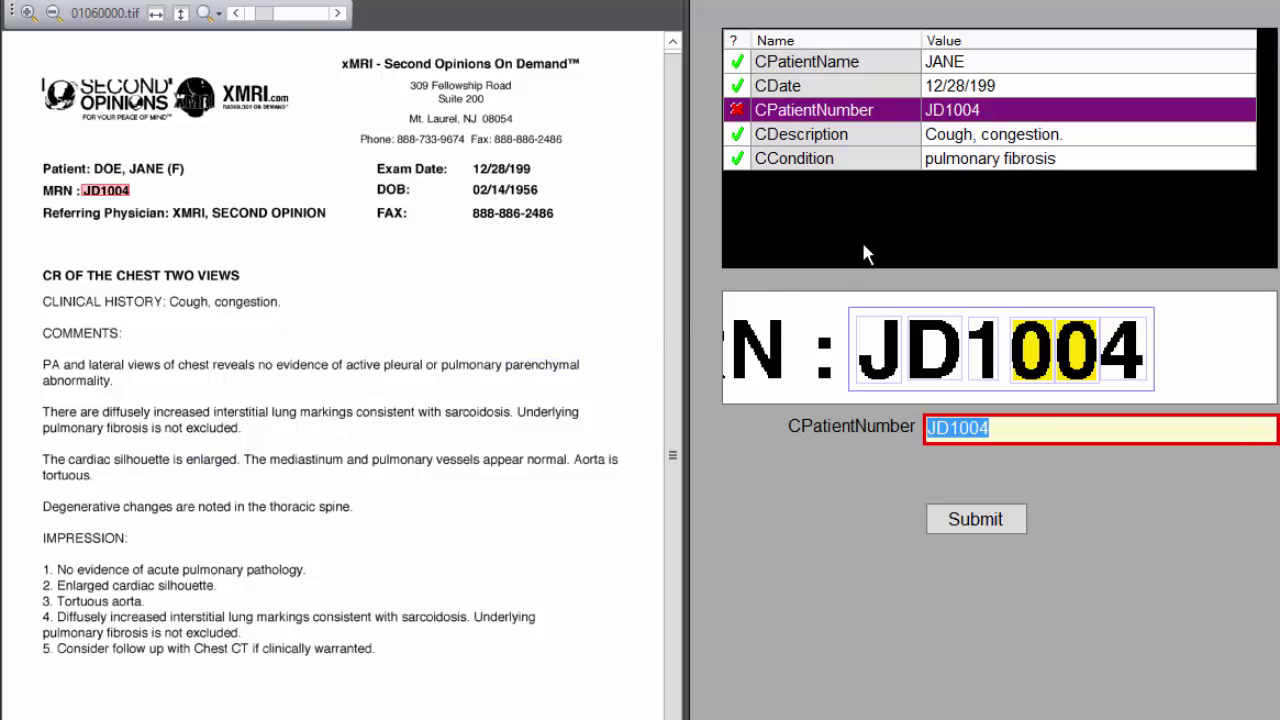
Review the chest report's CCondition and CDescription values and accept the page
left_click(1016, 168)
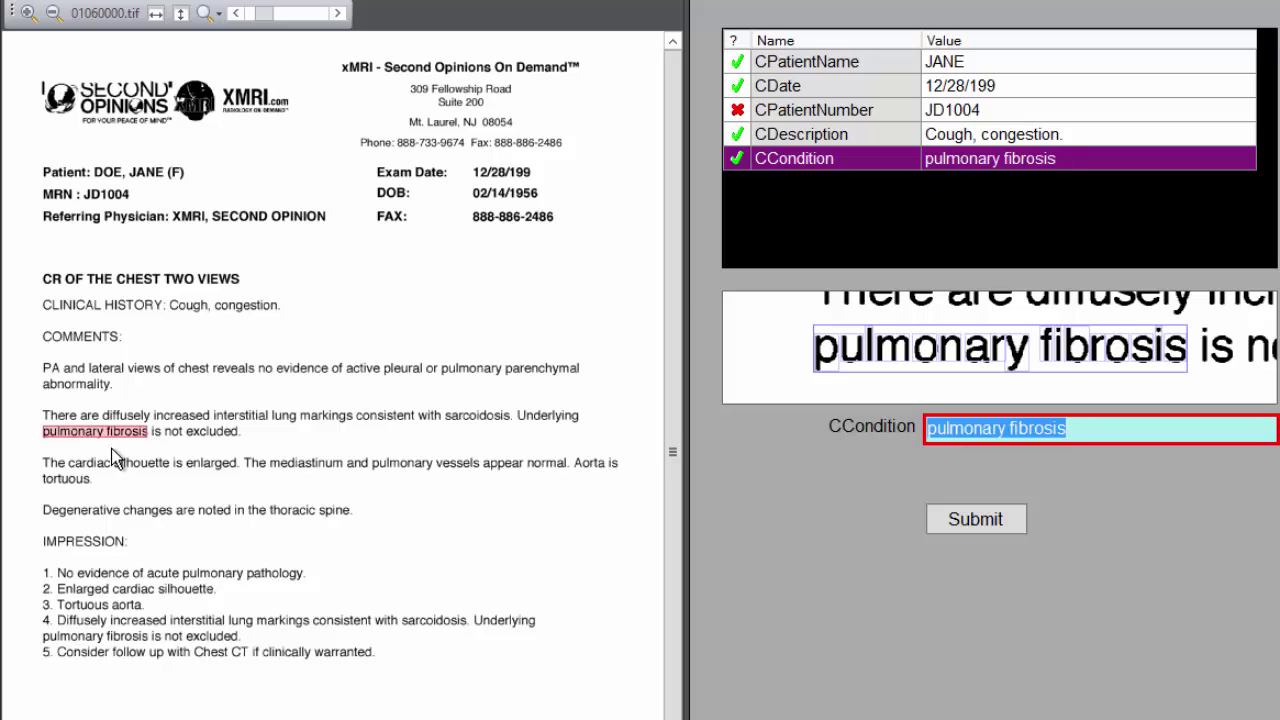
left_click(971, 140)
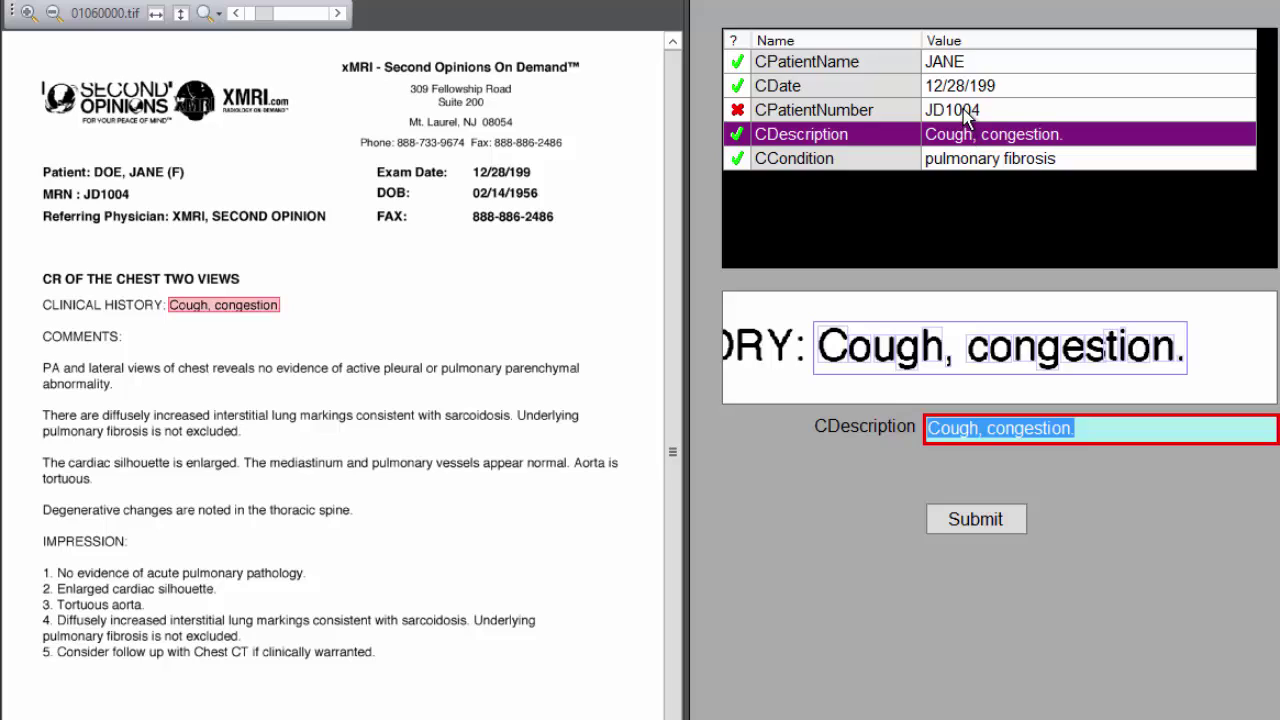
left_click(966, 521)
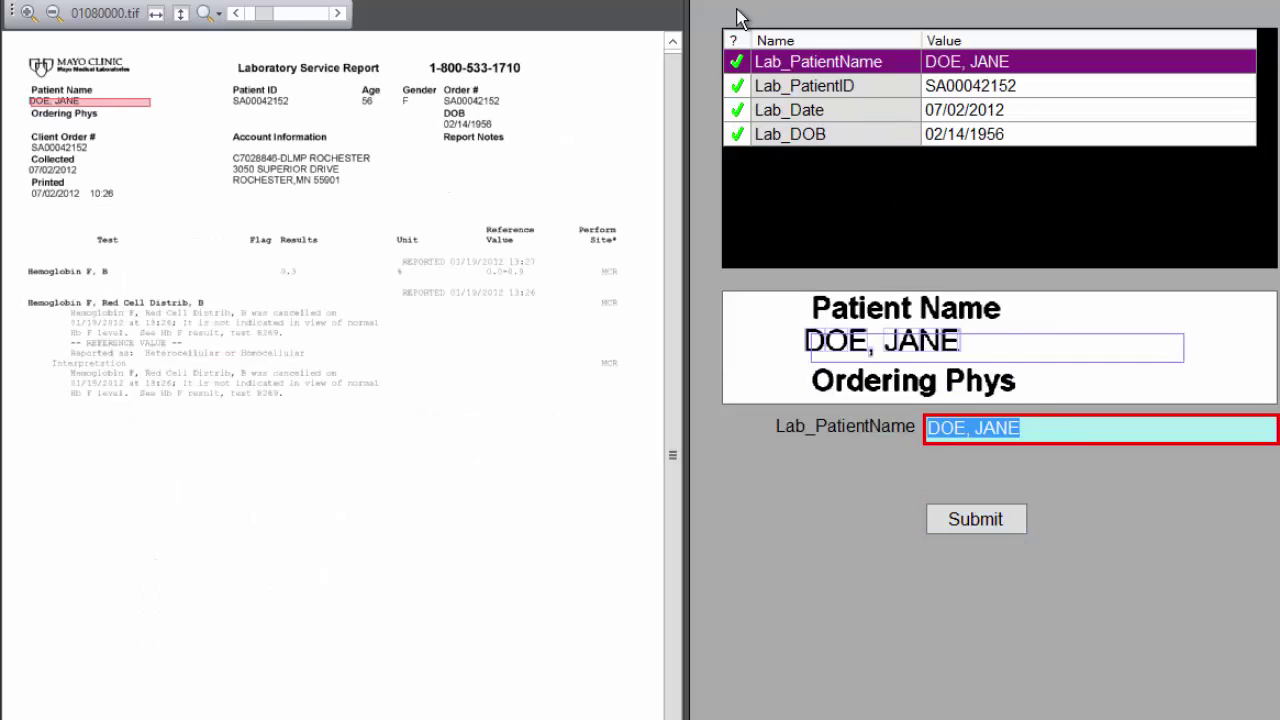
Accept three Mayo Clinic lab report pages to reach the EGFR report
left_click(988, 511)
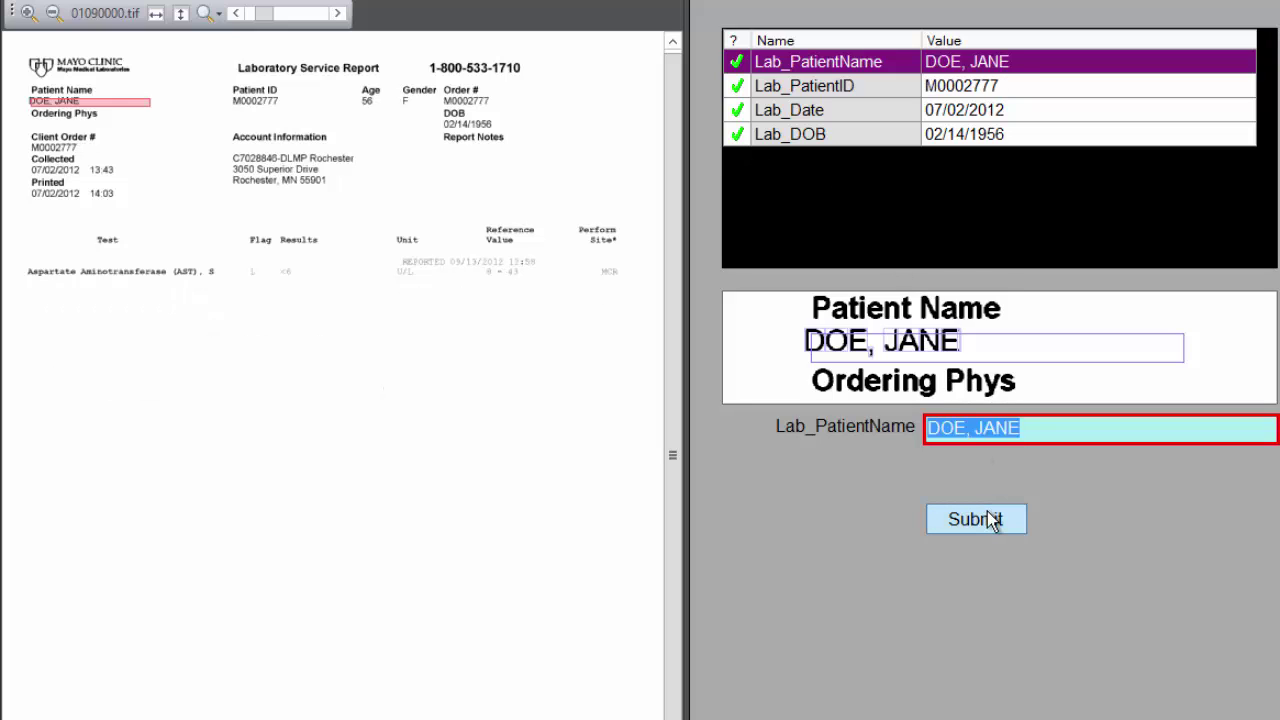
left_click(987, 511)
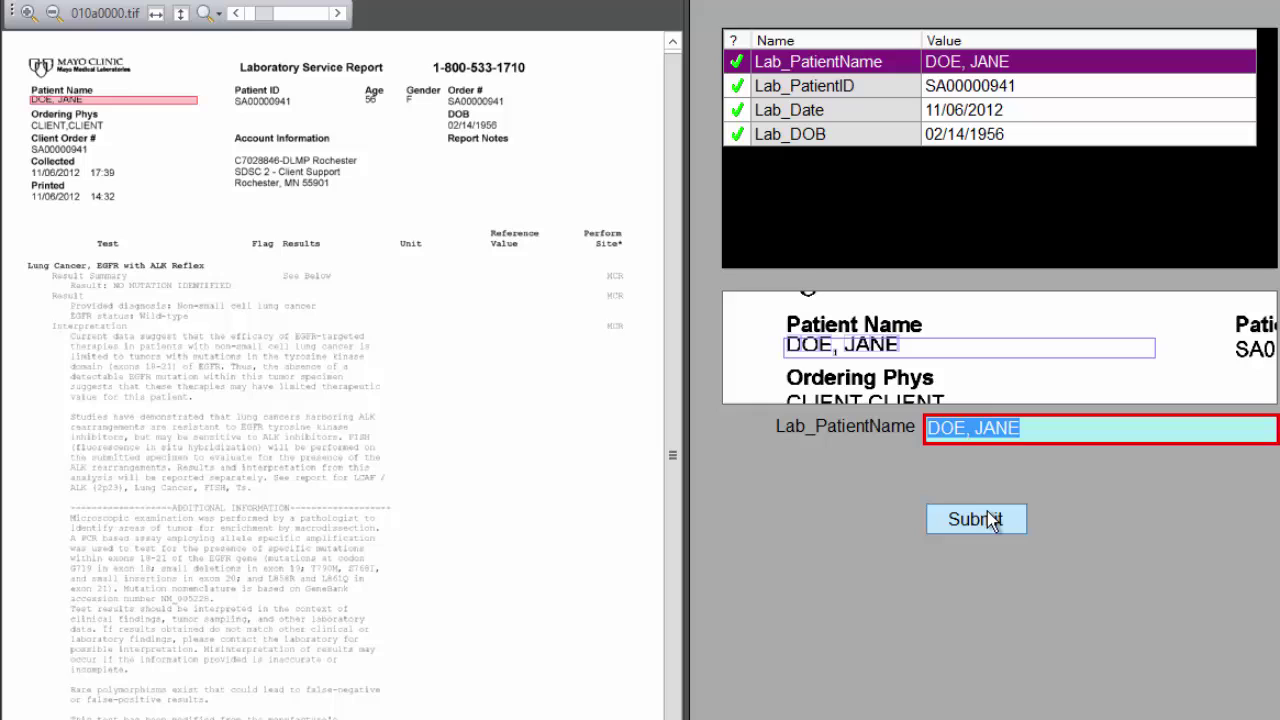
left_click(987, 511)
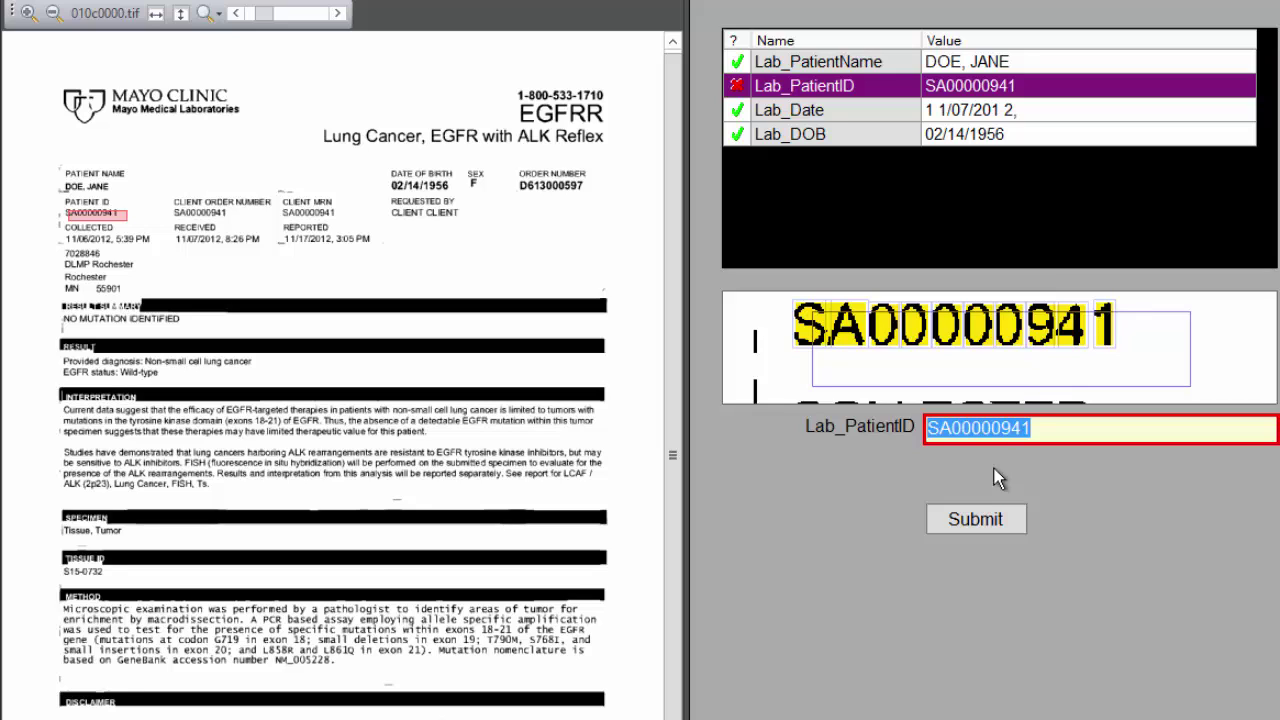
Accept the patient ID page, correct the EGFR Lab_Date to 11/06/2012 and submit
left_click(965, 527)
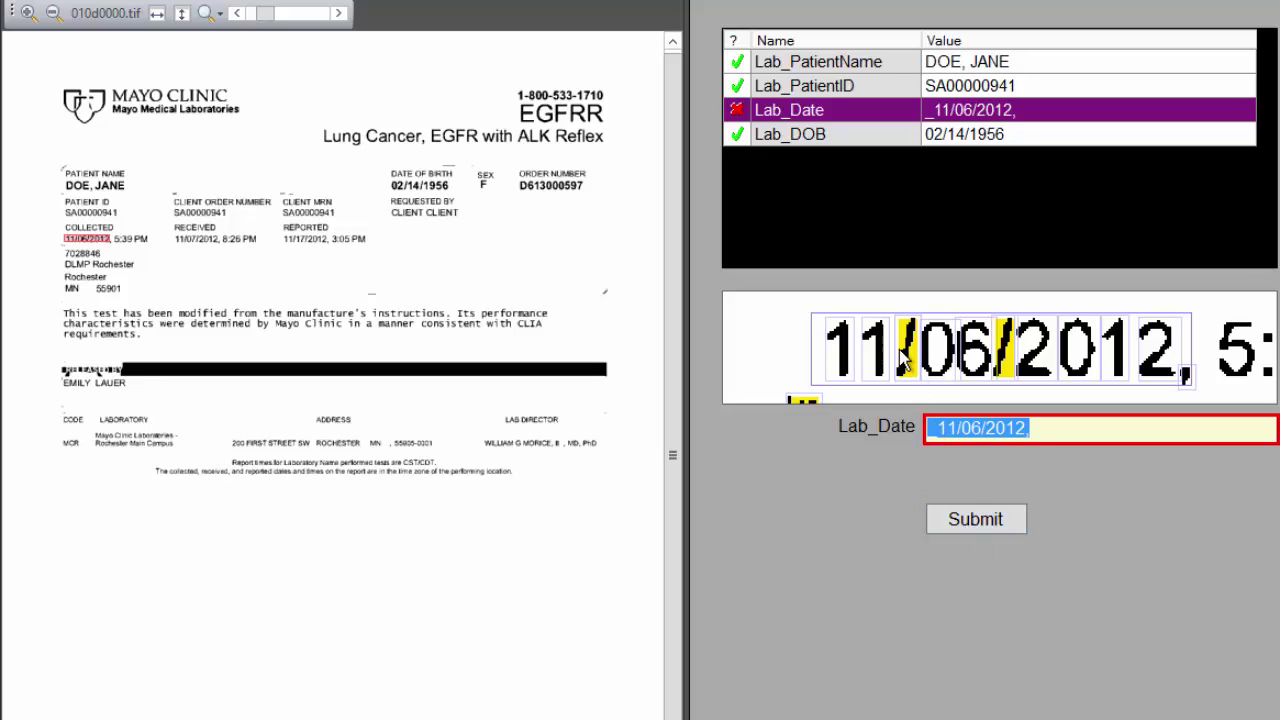
left_click(950, 430)
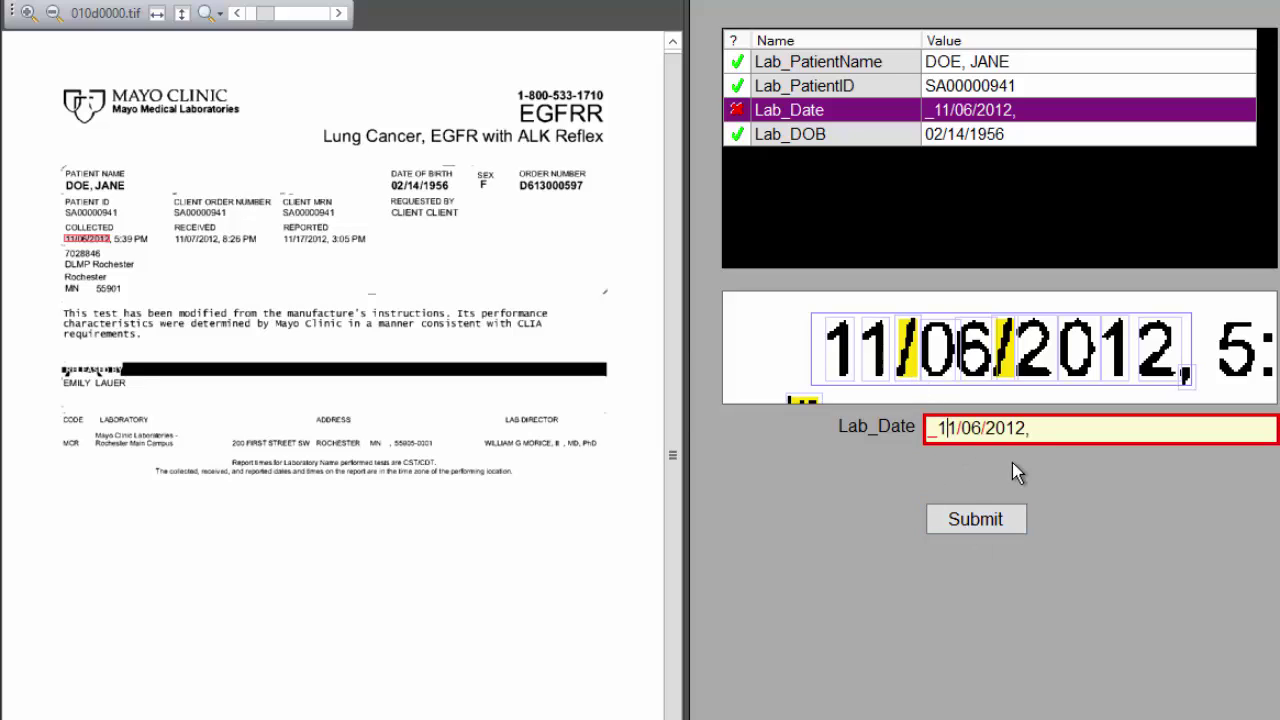
key("Left")
key("BackSpace")
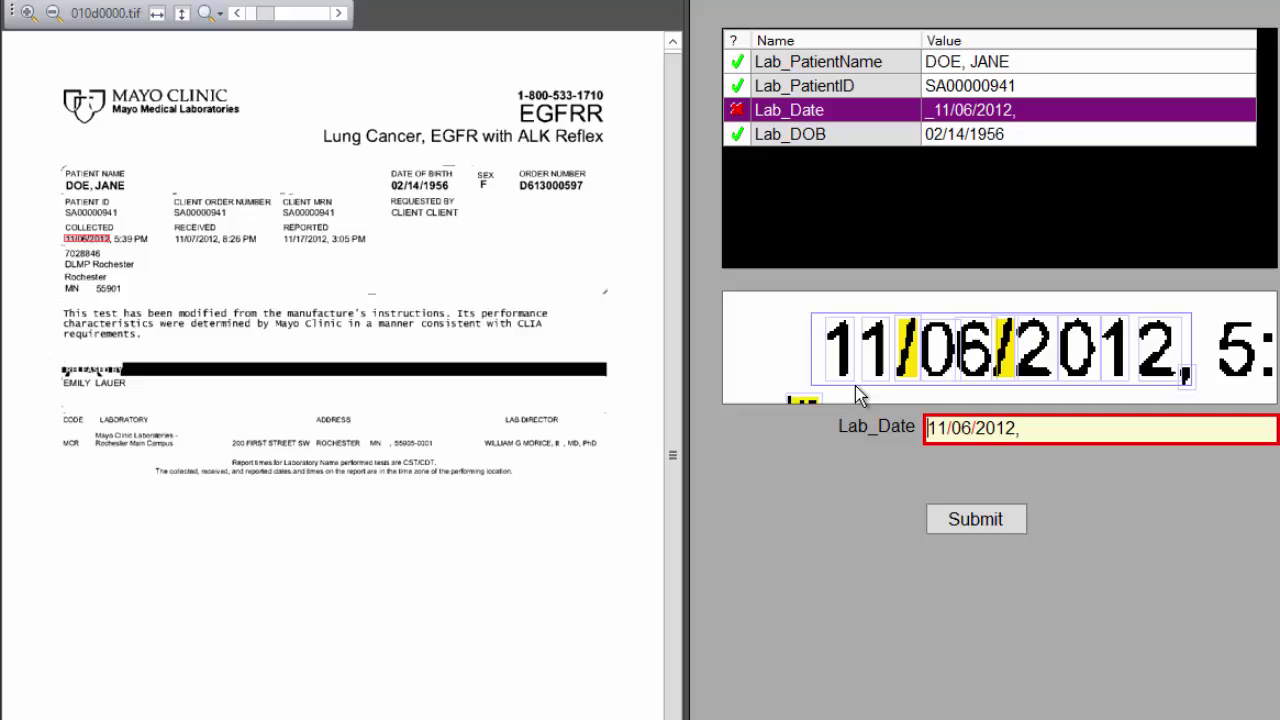
left_click(1032, 429)
key("BackSpace")
left_click(960, 528)
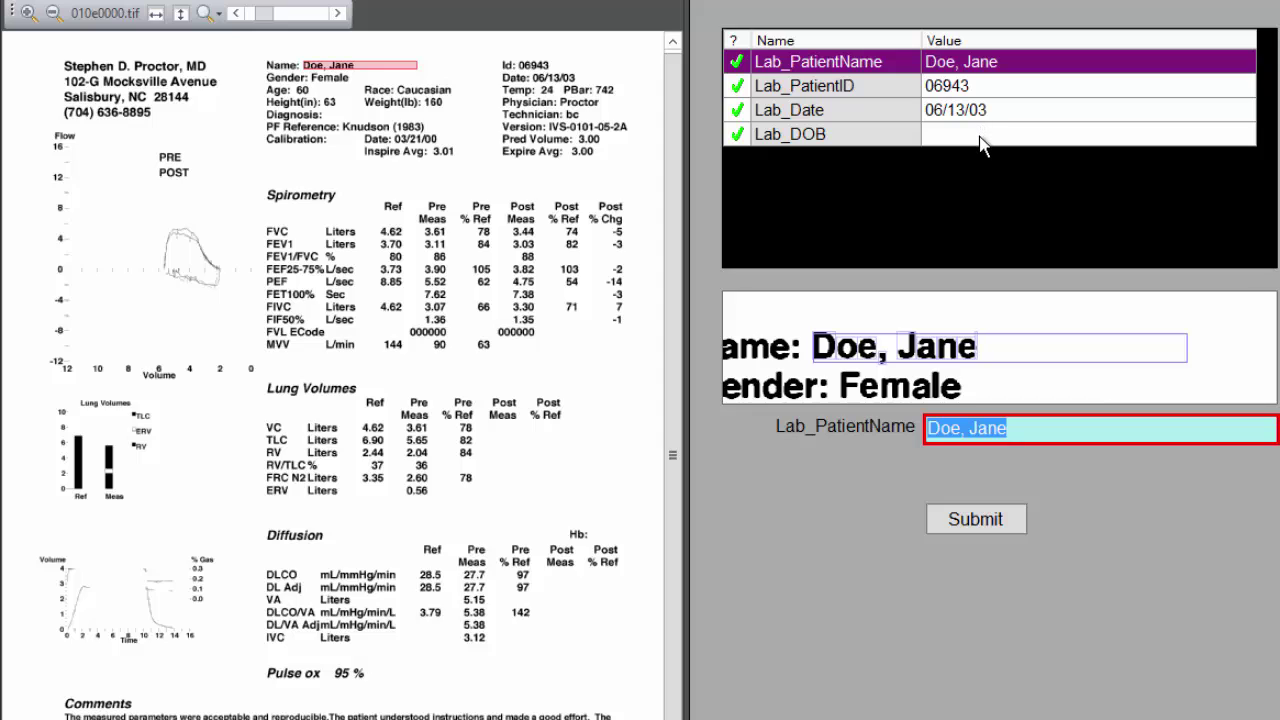
Accept the pulmonary function report and the drug history page
left_click(953, 525)
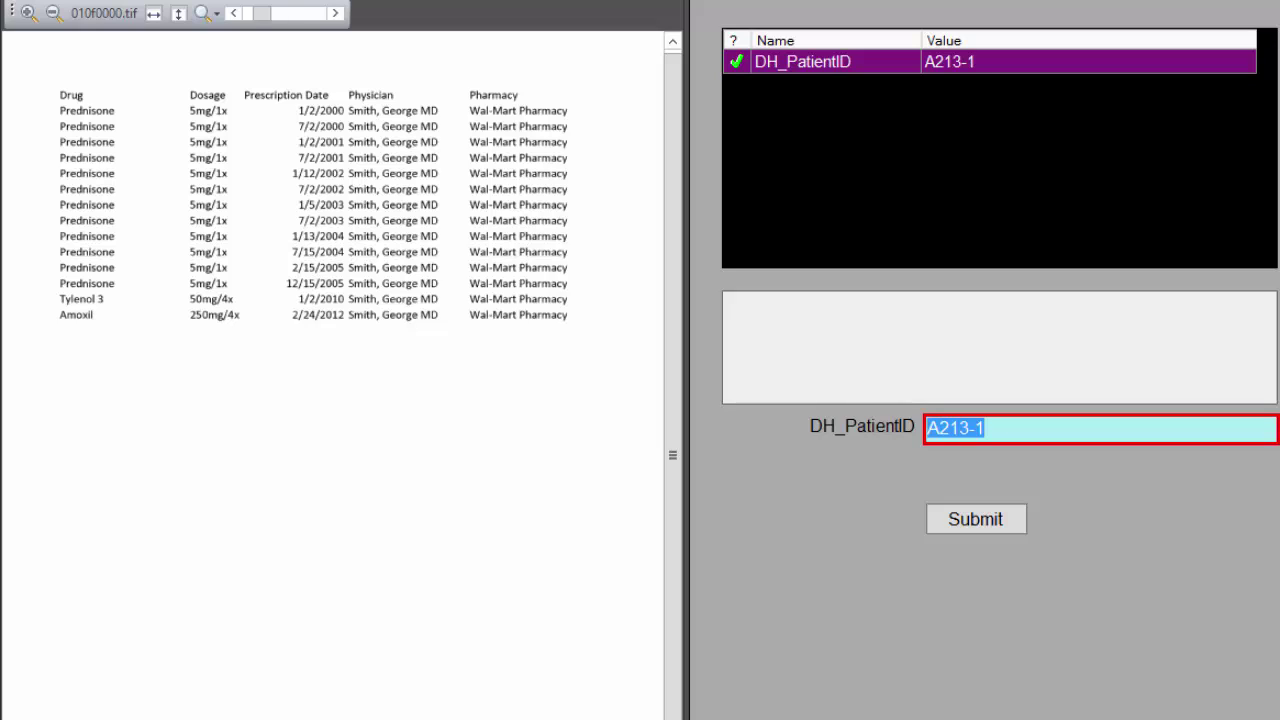
left_click(975, 528)
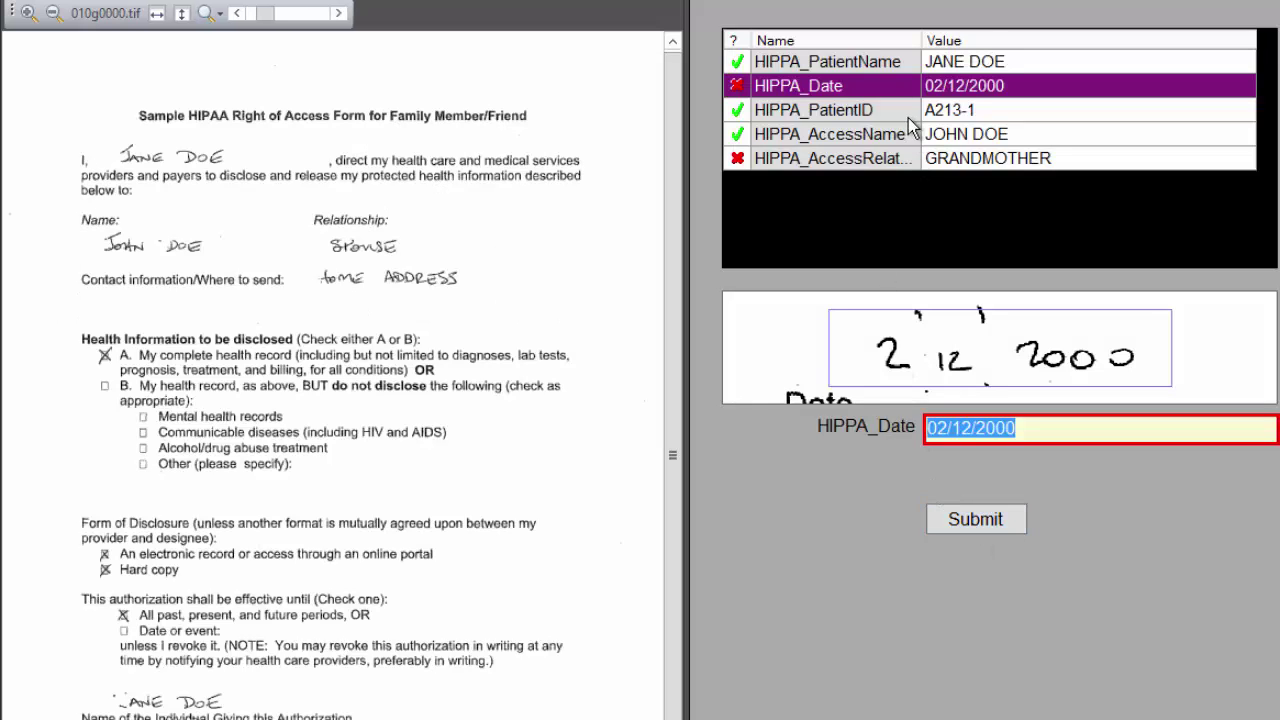
Check the HIPAA name, date and access-name fields, and change the access relationship to SPOUSE
left_click(958, 70)
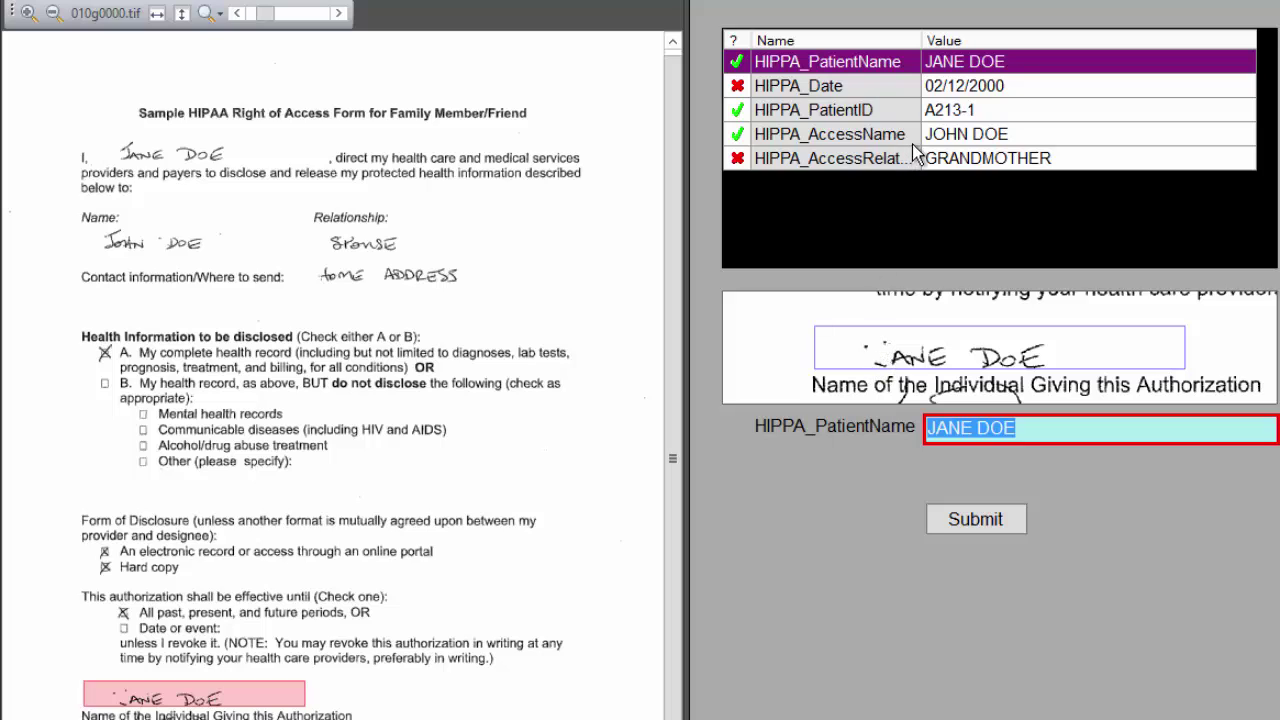
left_click(943, 84)
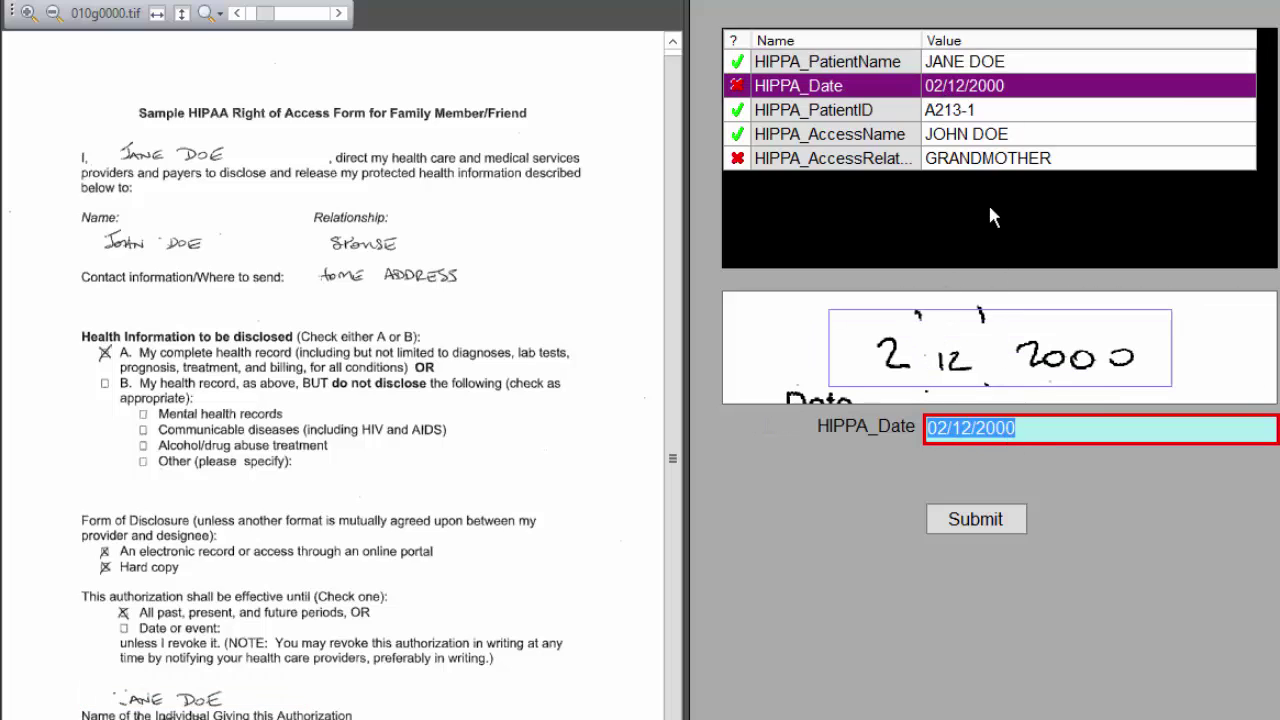
key("Return")
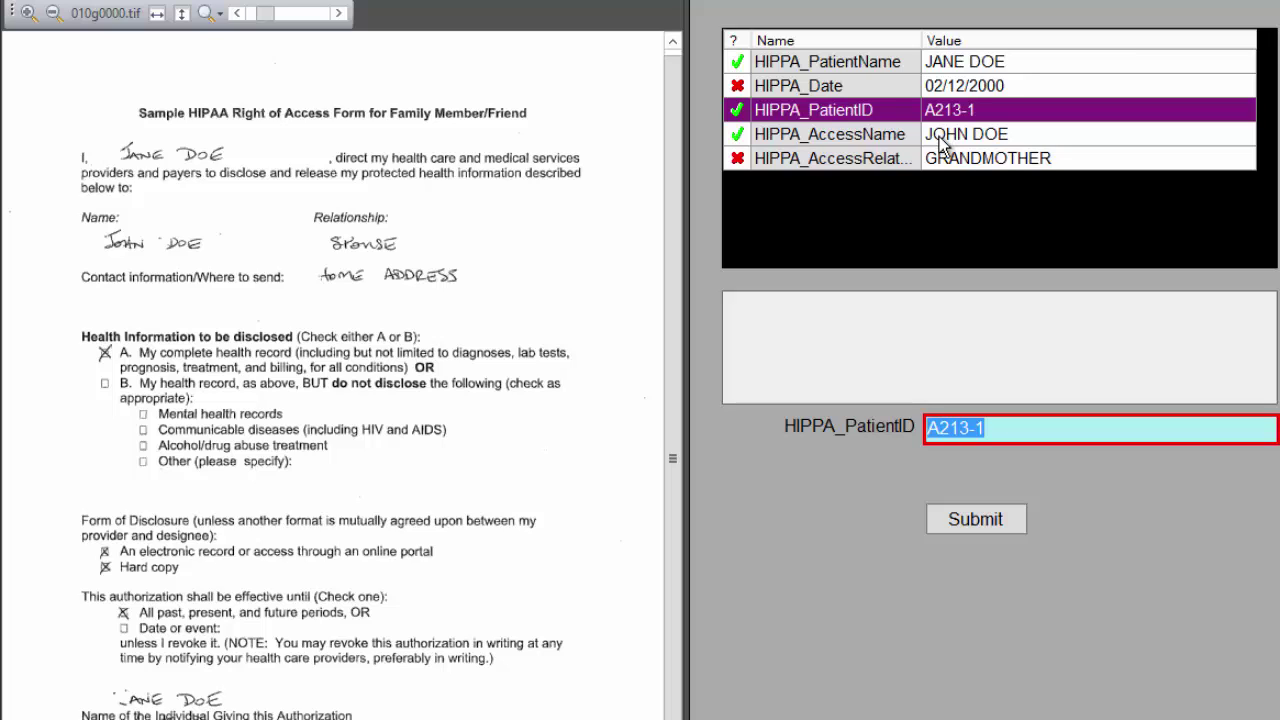
left_click(940, 145)
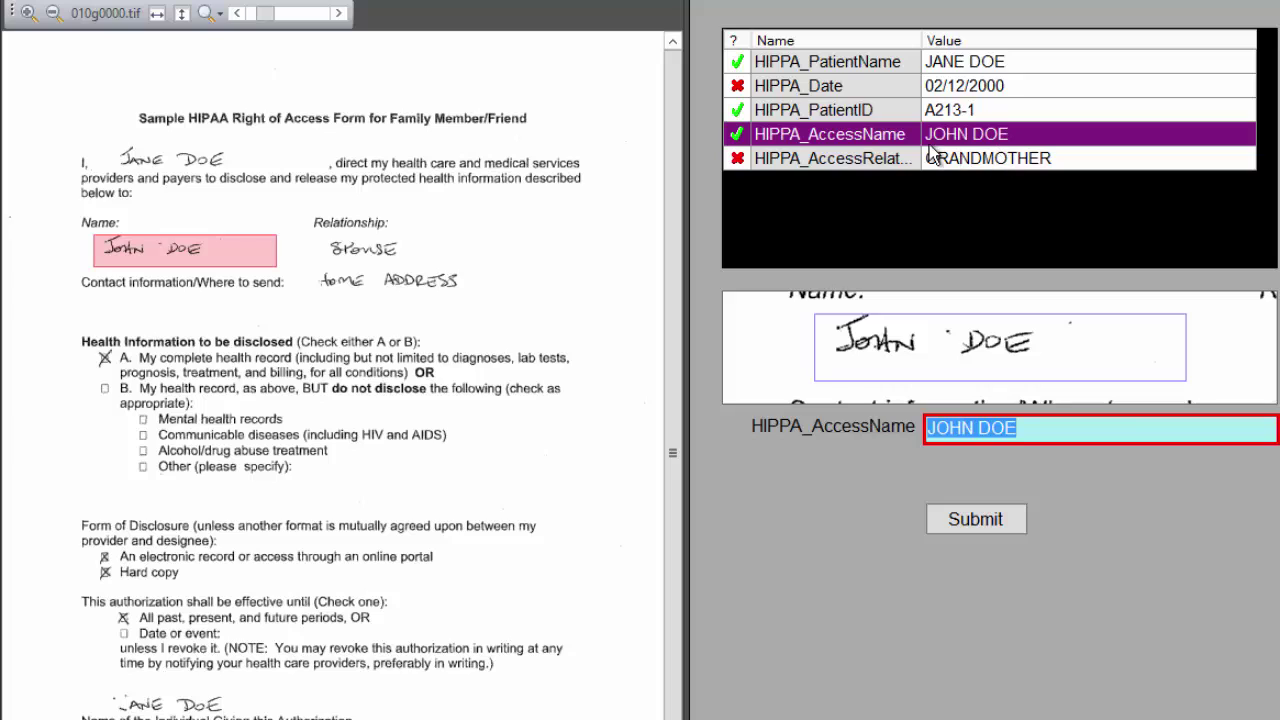
left_click(969, 164)
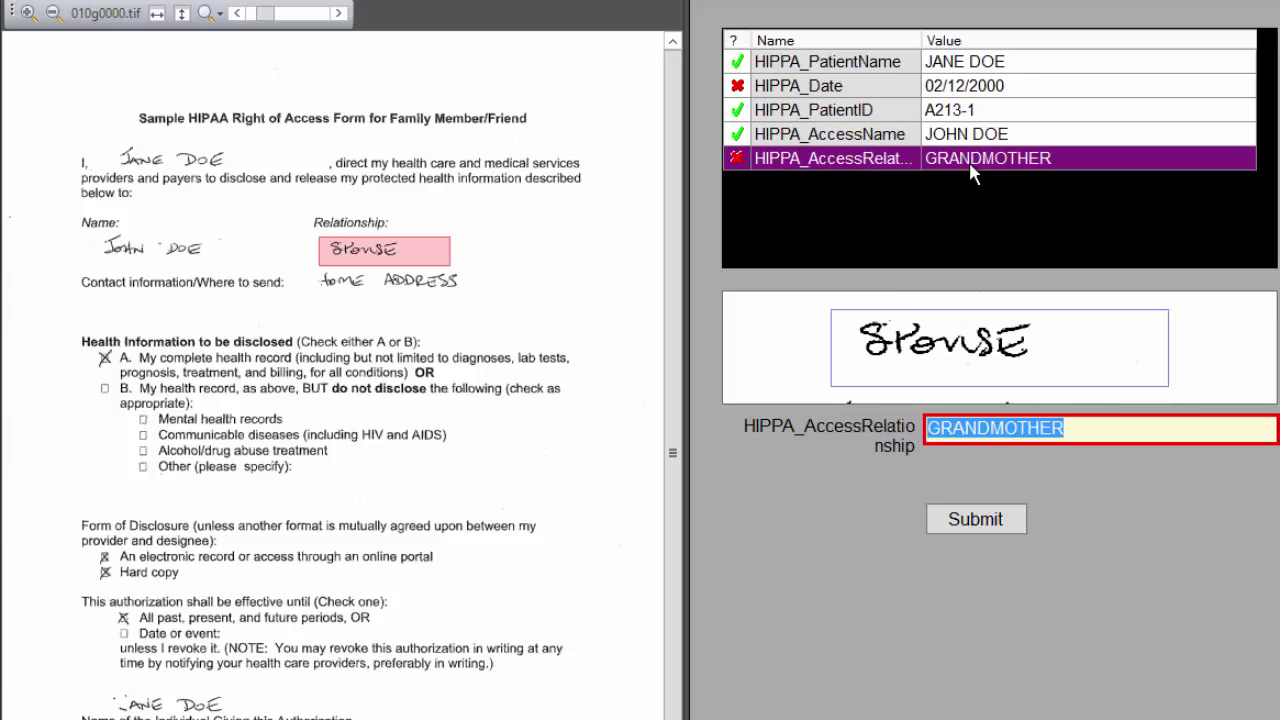
type("SPOUSE")
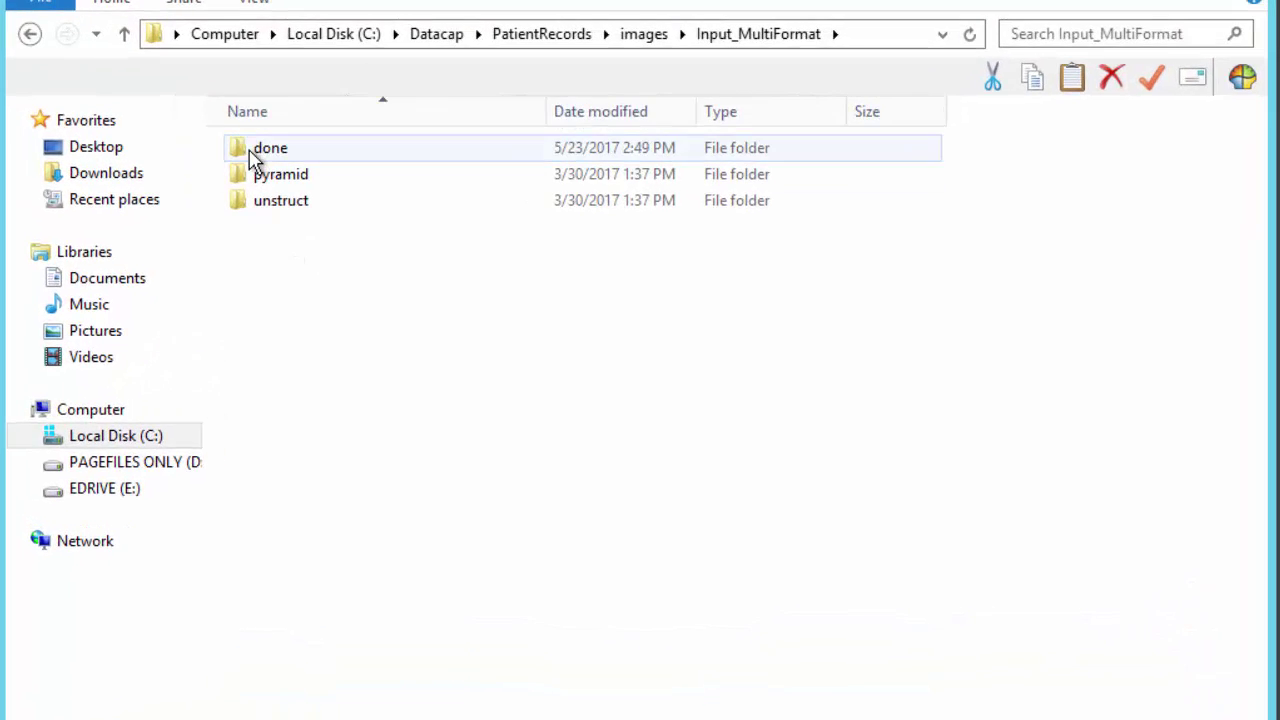
Open the done folder and review CONSULTATION.pdf, then close it
double_click(252, 157)
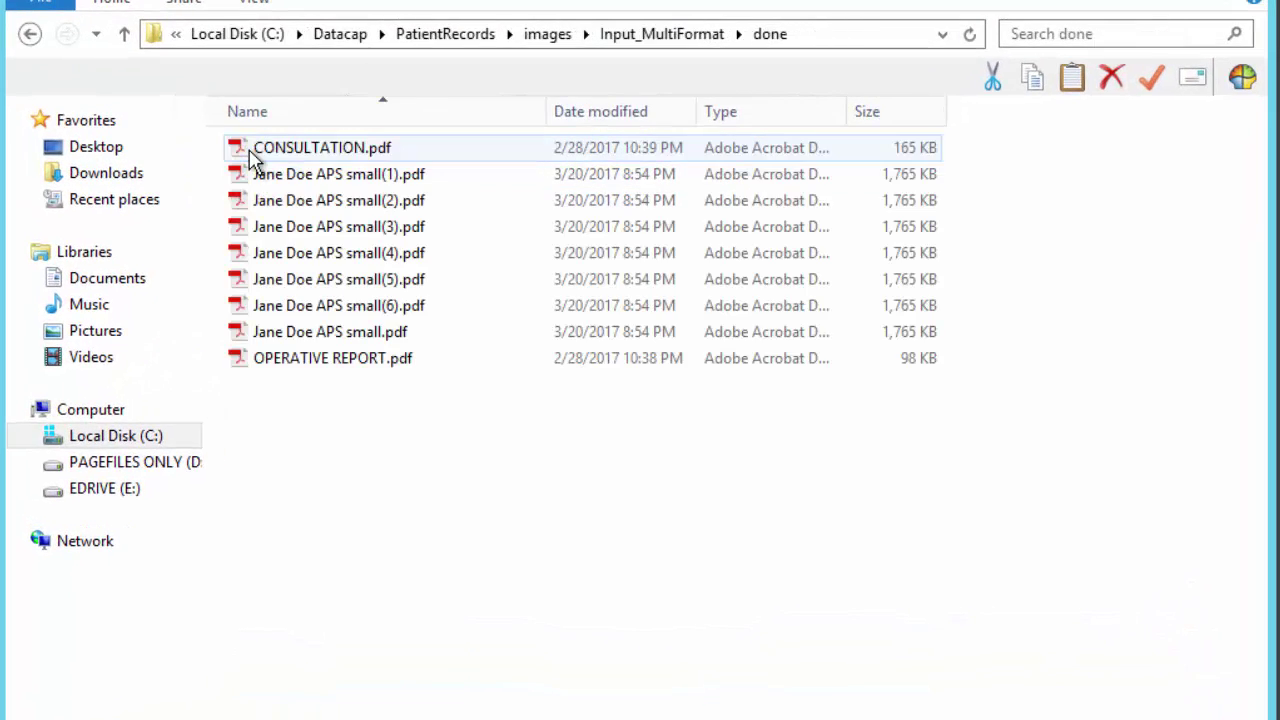
double_click(272, 160)
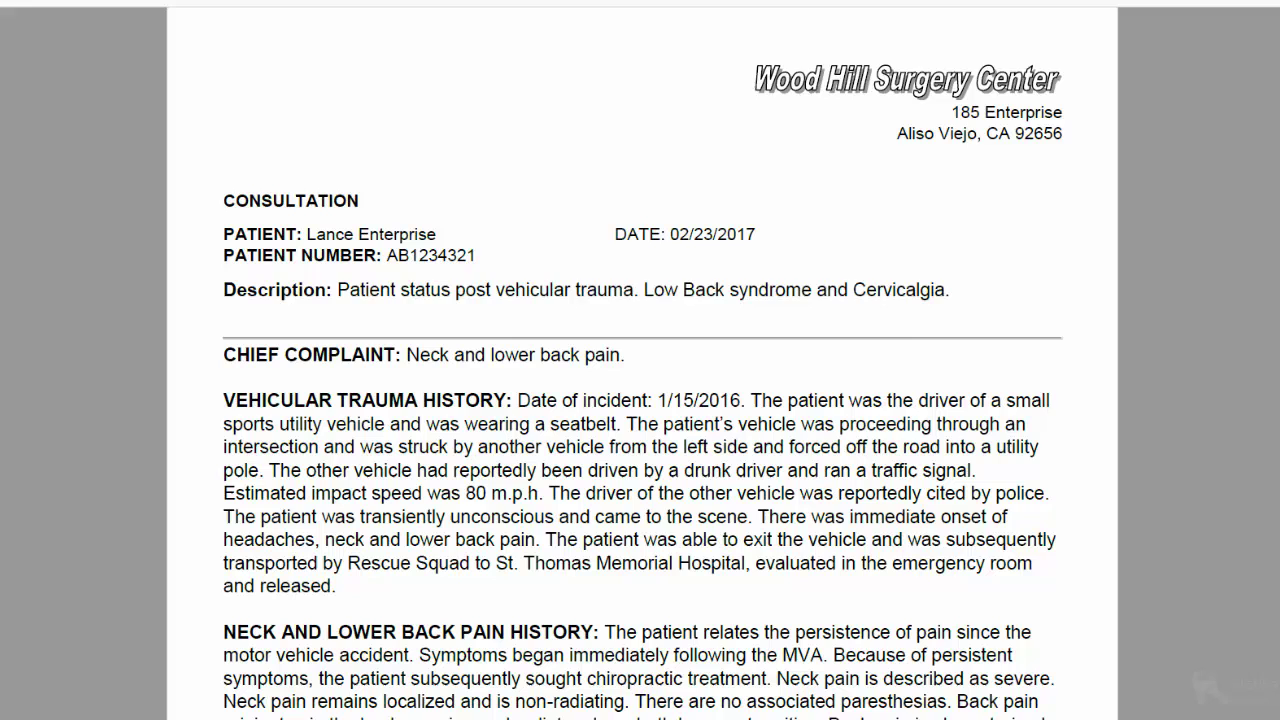
key("alt+F4")
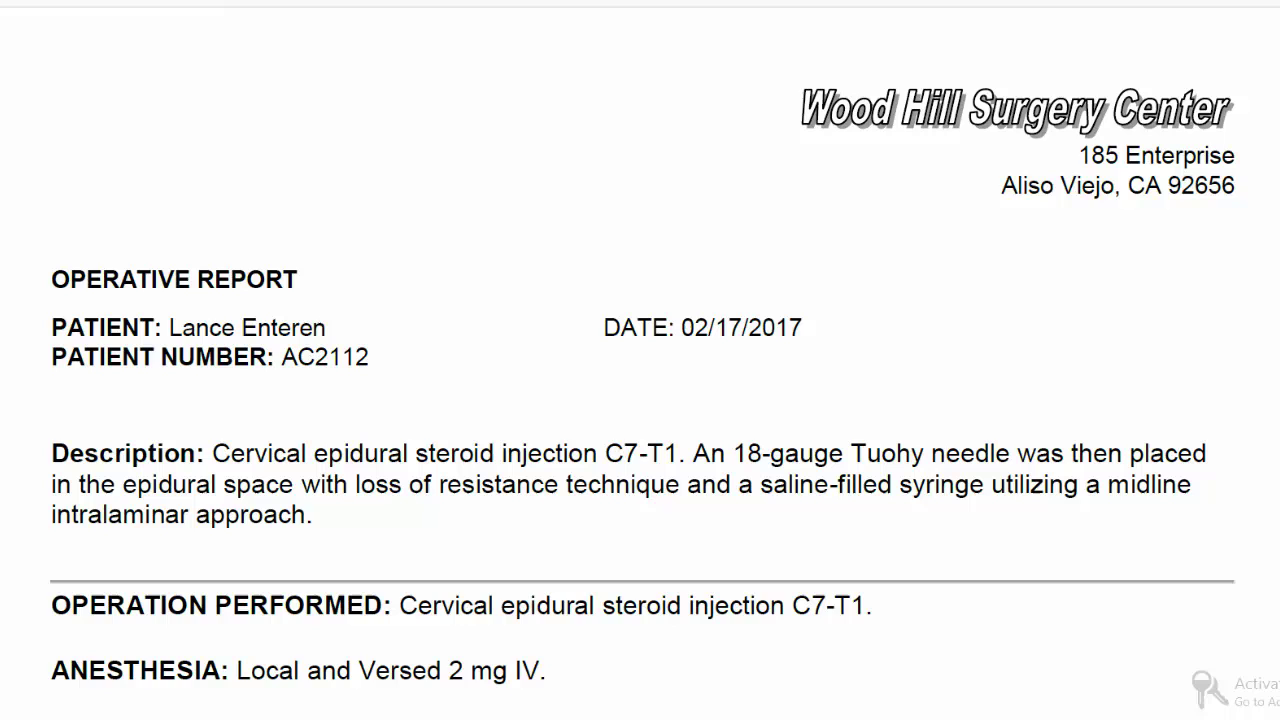
Move CONSULTATION.pdf and OPERATIVE REPORT.pdf into Input_MultiFormat, then pick batch 1795 for verification
key("alt+F4")
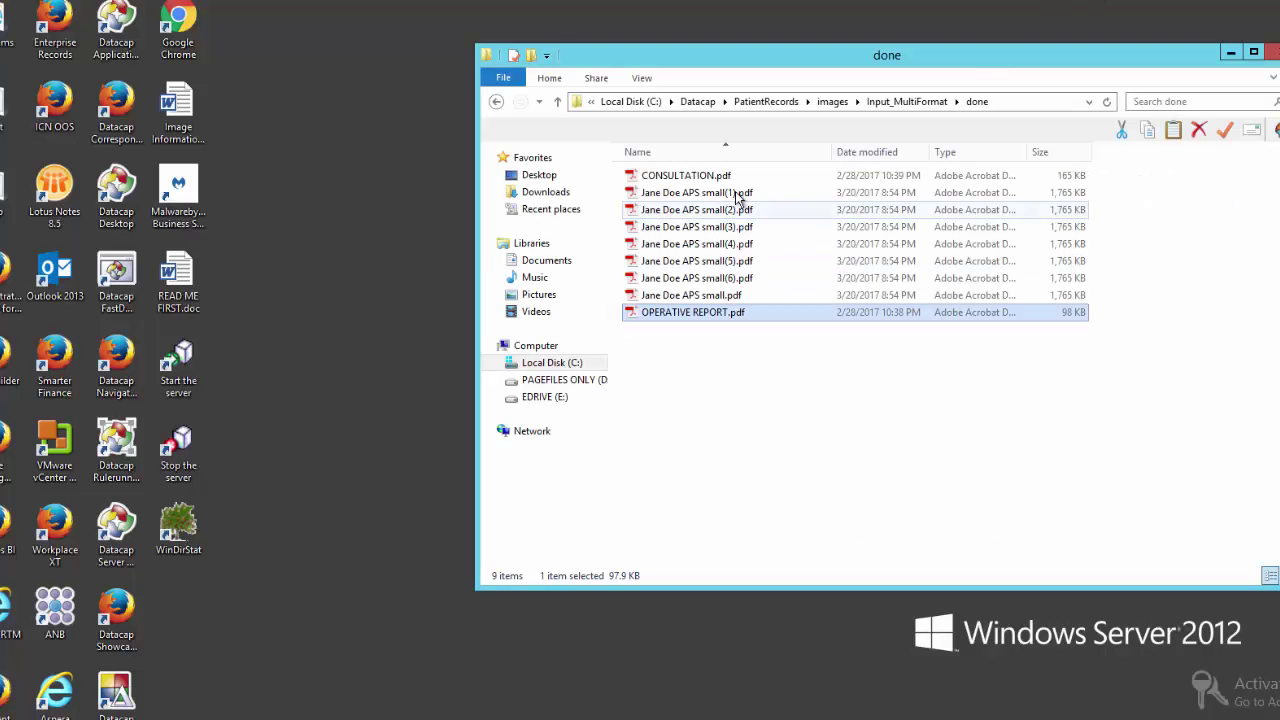
left_click(697, 178, "ctrl")
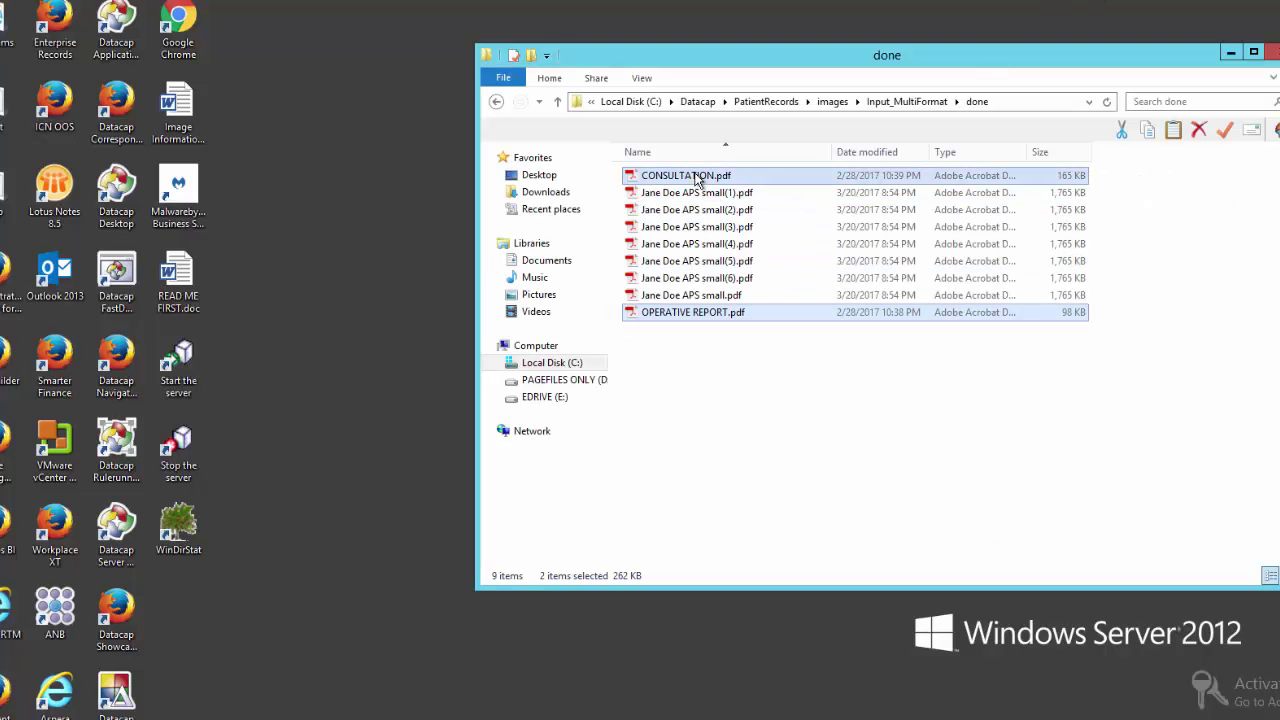
key("ctrl+x")
key("alt+Up")
left_click(713, 402)
key("ctrl+v")
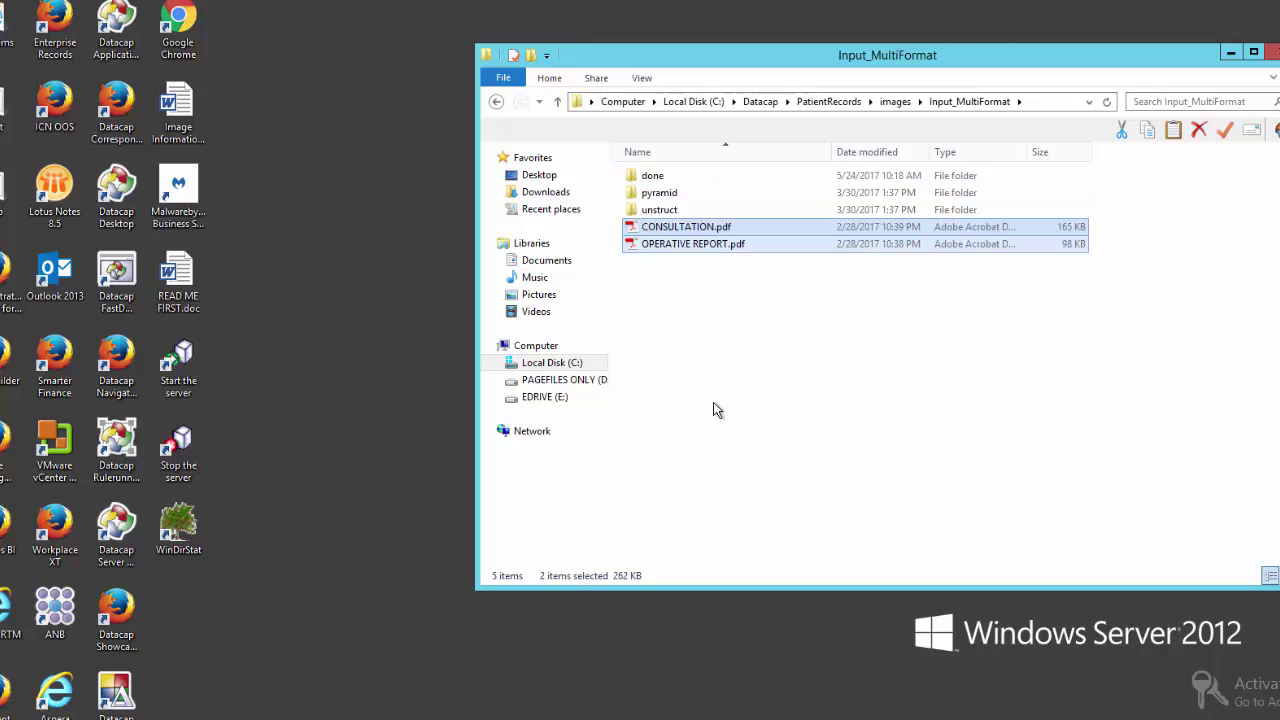
left_click(713, 402)
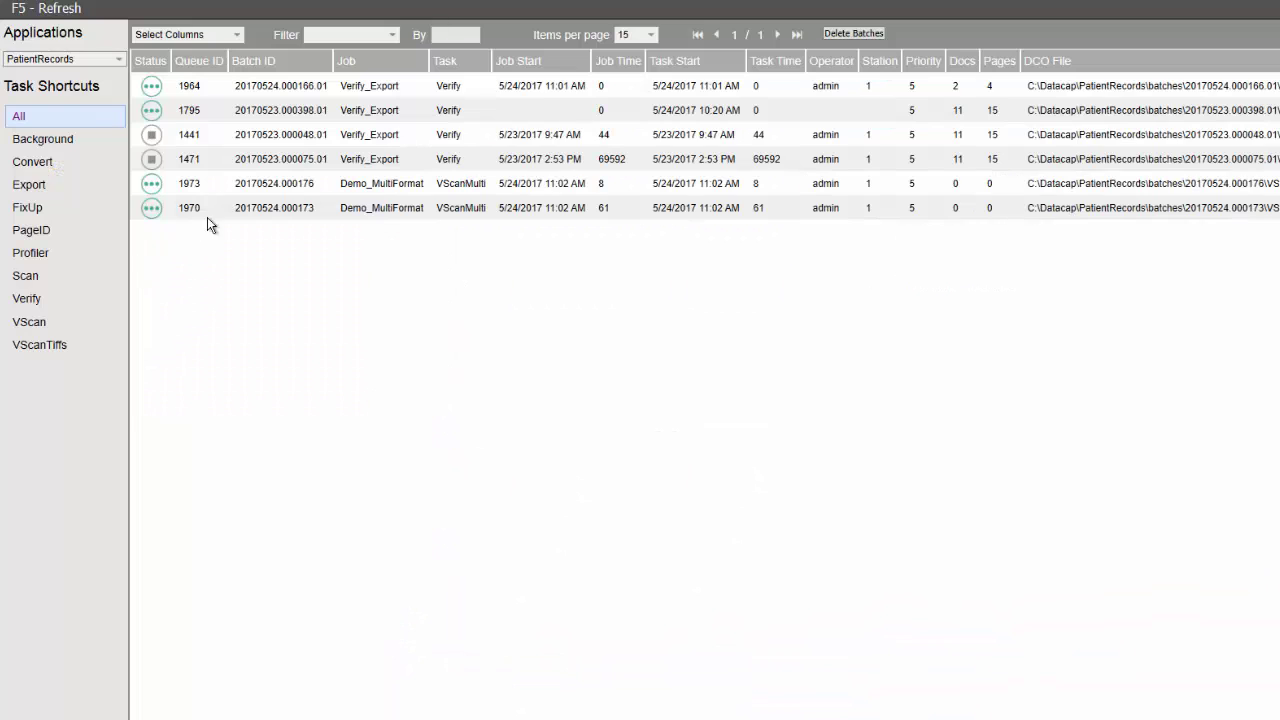
left_click(286, 112)
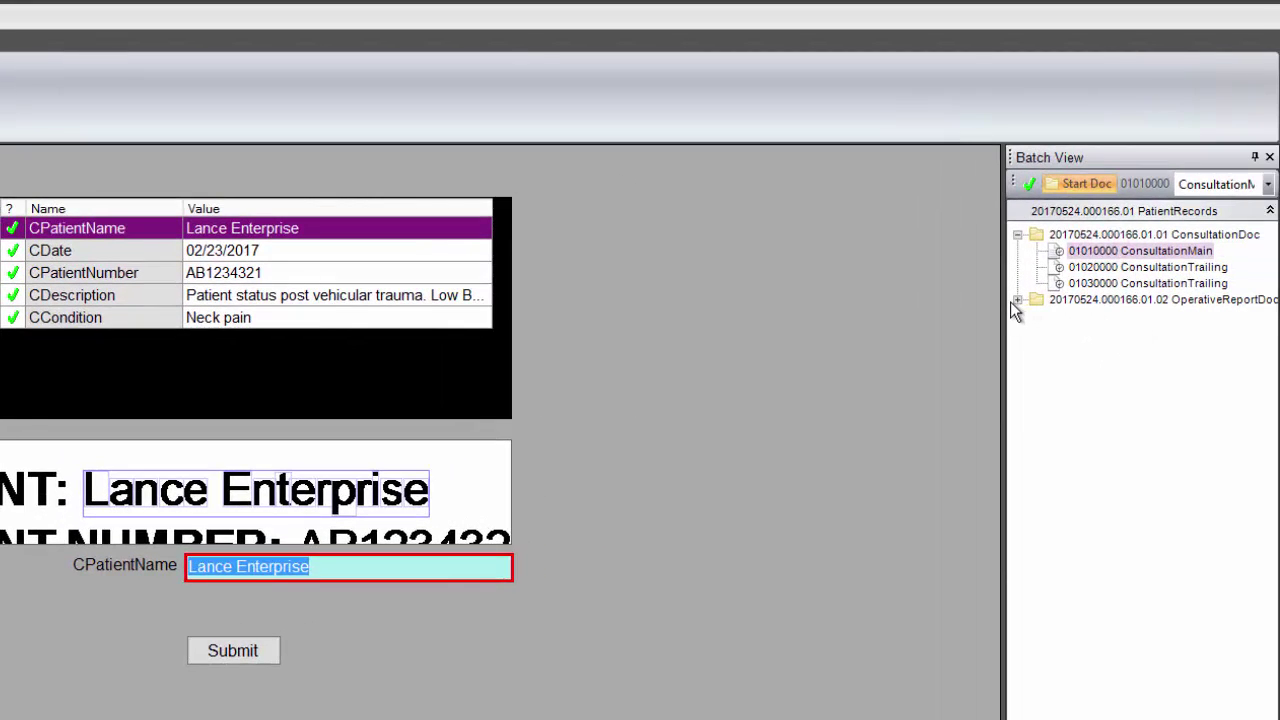
Expand the operative report document and verify CPatientNumber, CDescription and CCondition 'Neck pain'
left_click(1016, 300)
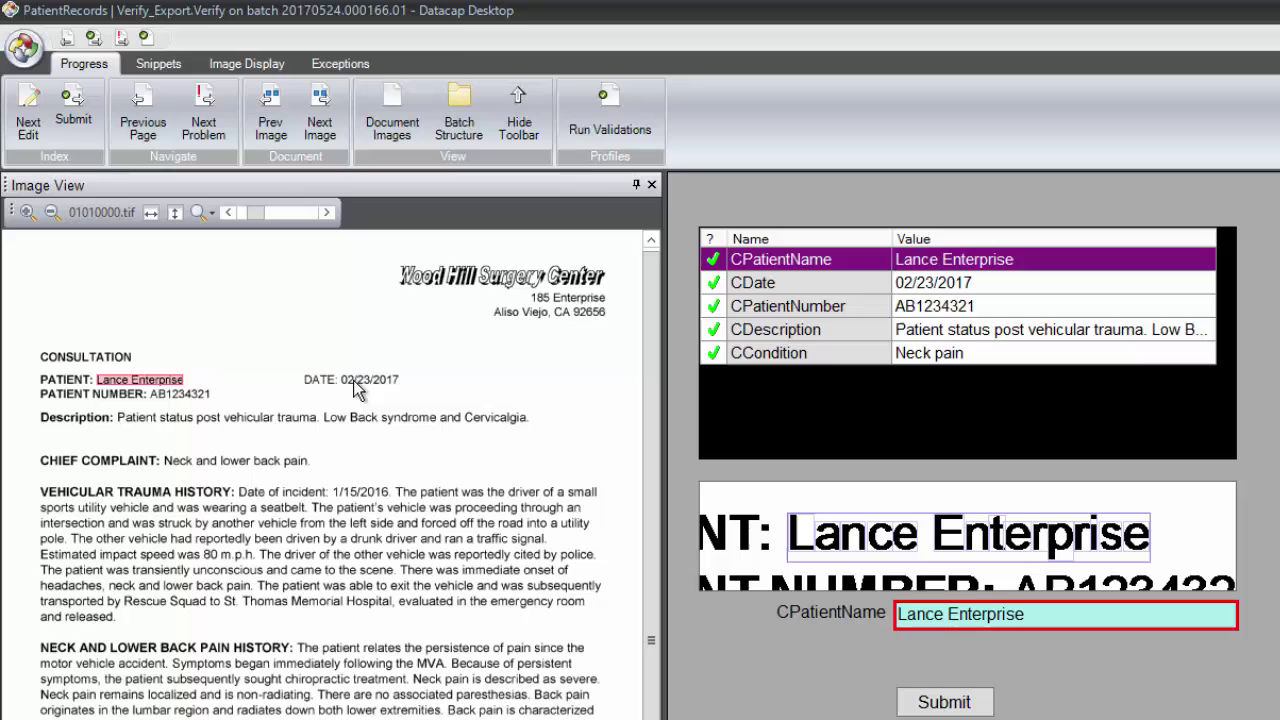
left_click(937, 312)
left_click(933, 332)
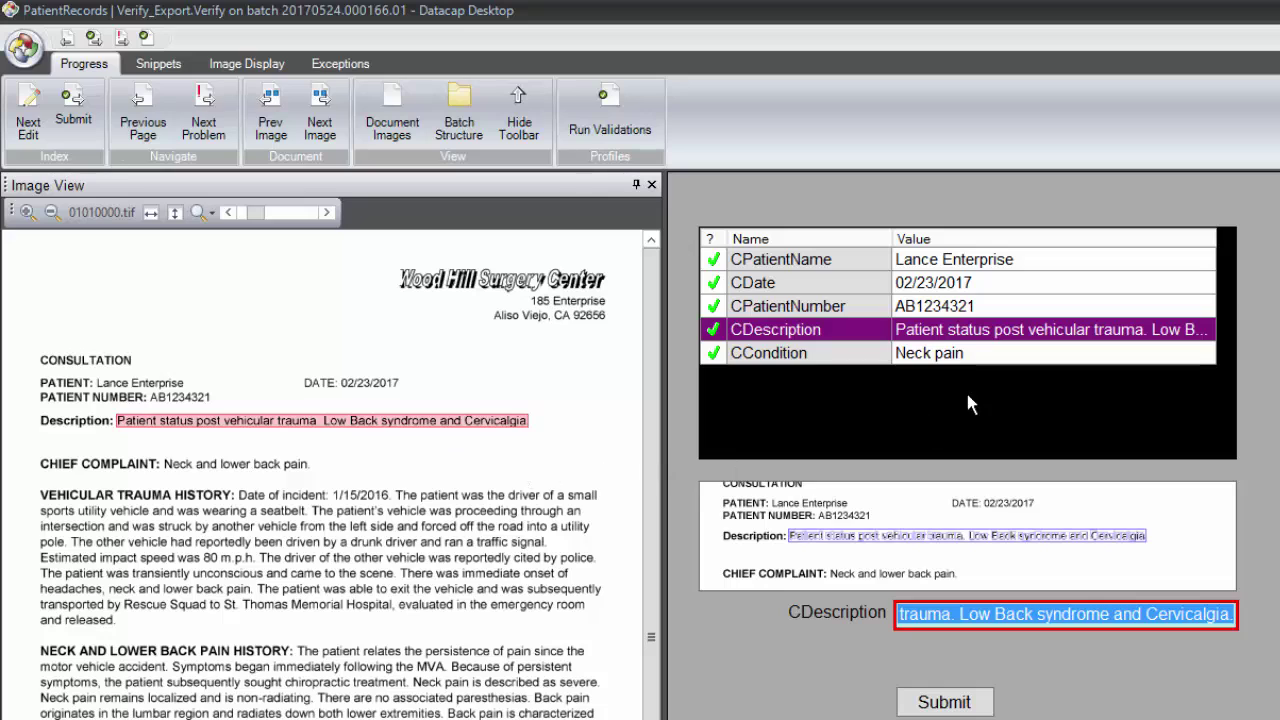
left_click(943, 357)
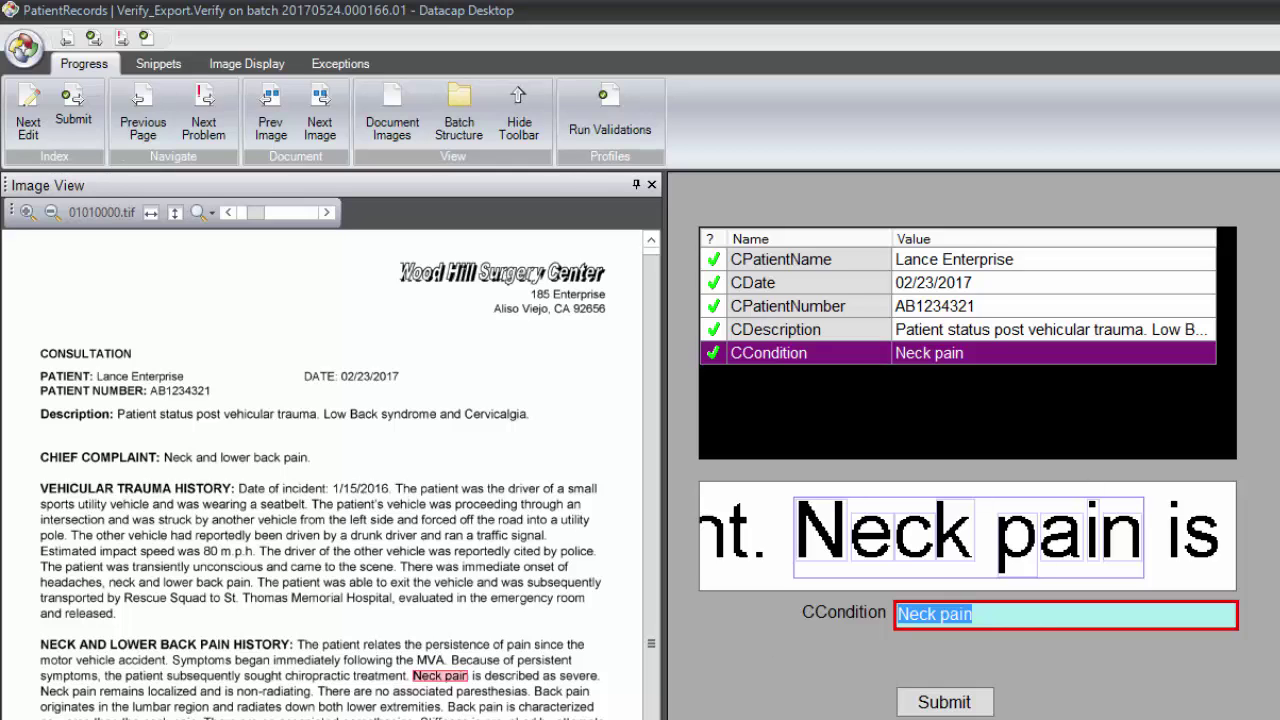
Move to the operative report and check OROperation 'Cervical epidural steroid injection C7-T1.' against the page
key("Return")
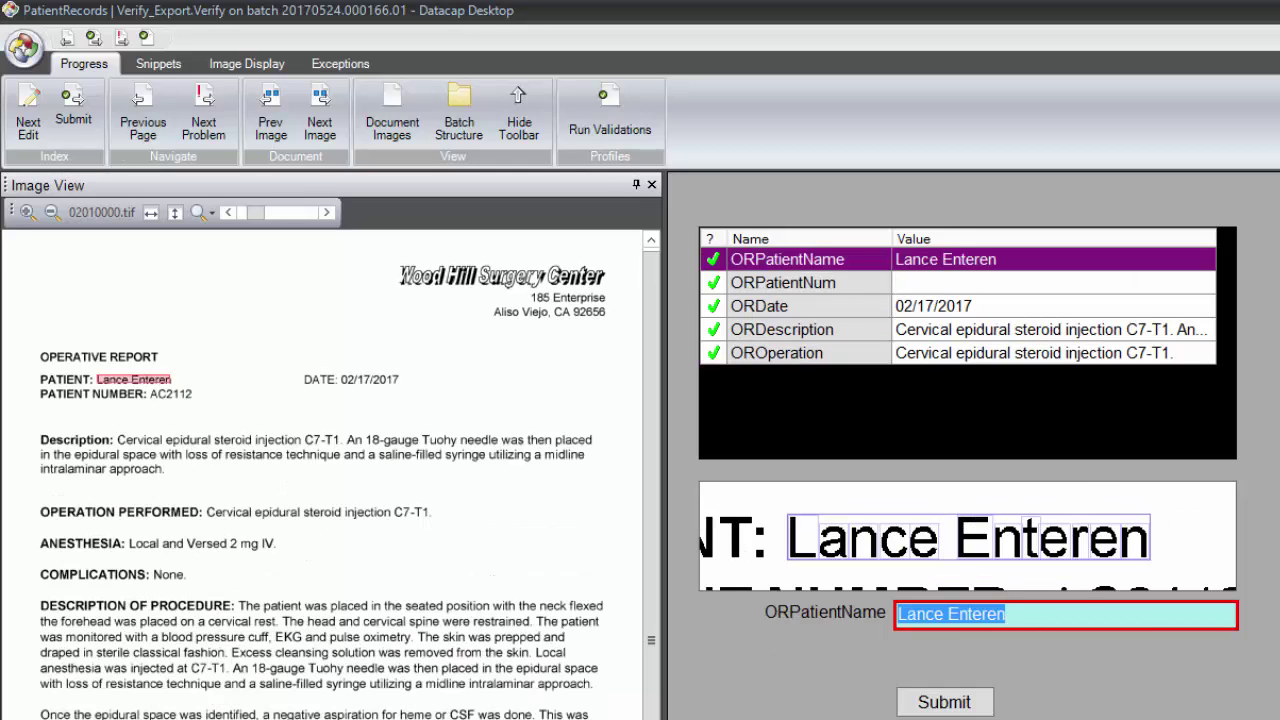
left_click(967, 356)
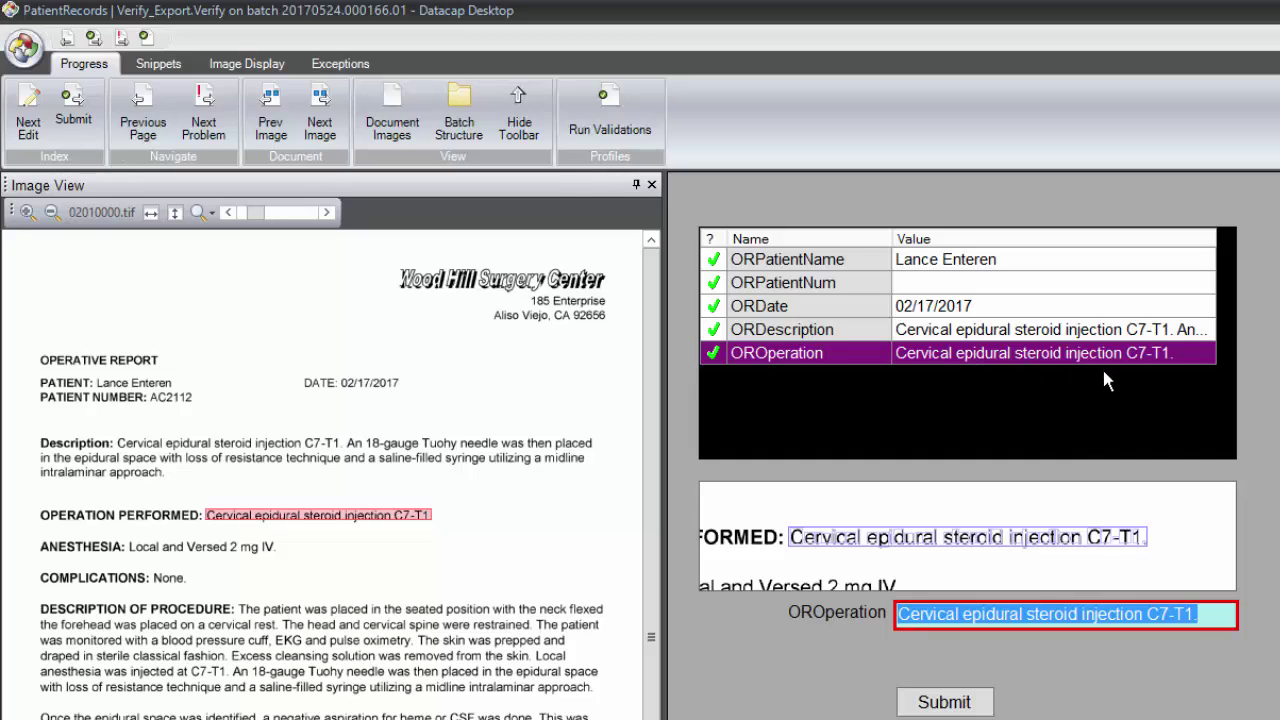
left_click(651, 716)
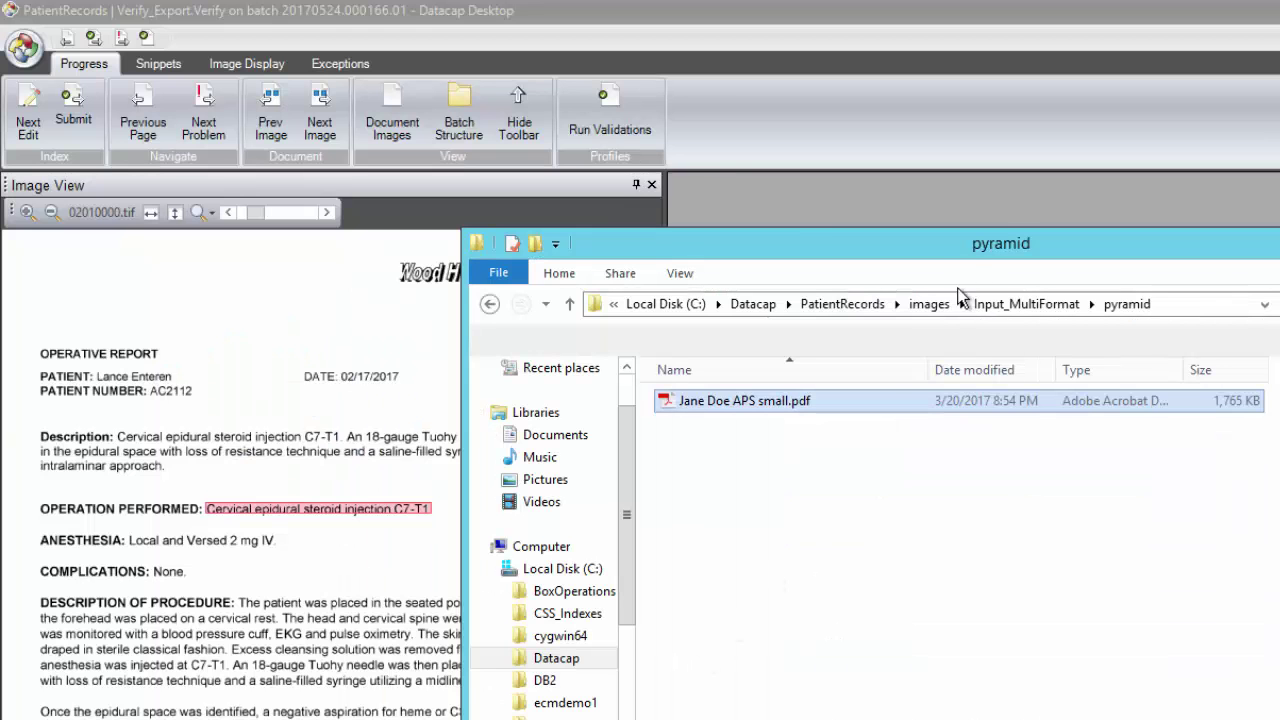
Open 01010000_layout.xml from batch folder 20170524.000166 in Notepad++
left_click(845, 304)
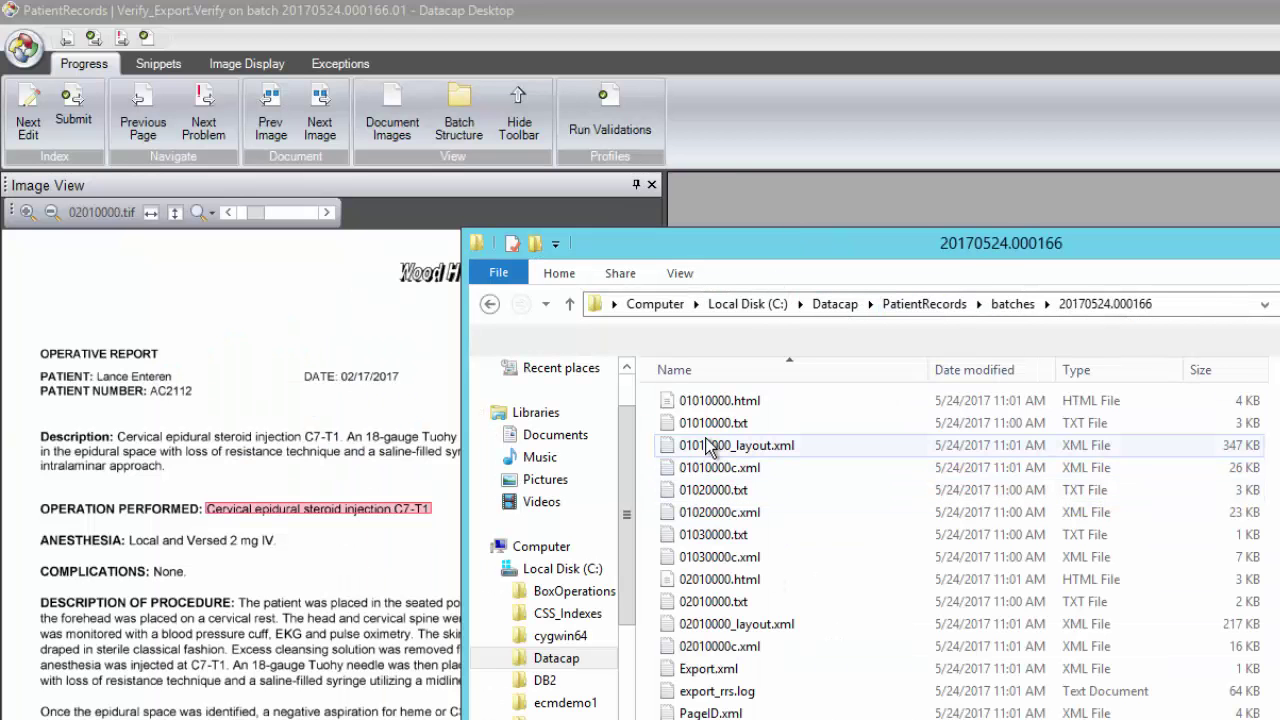
right_click(707, 441)
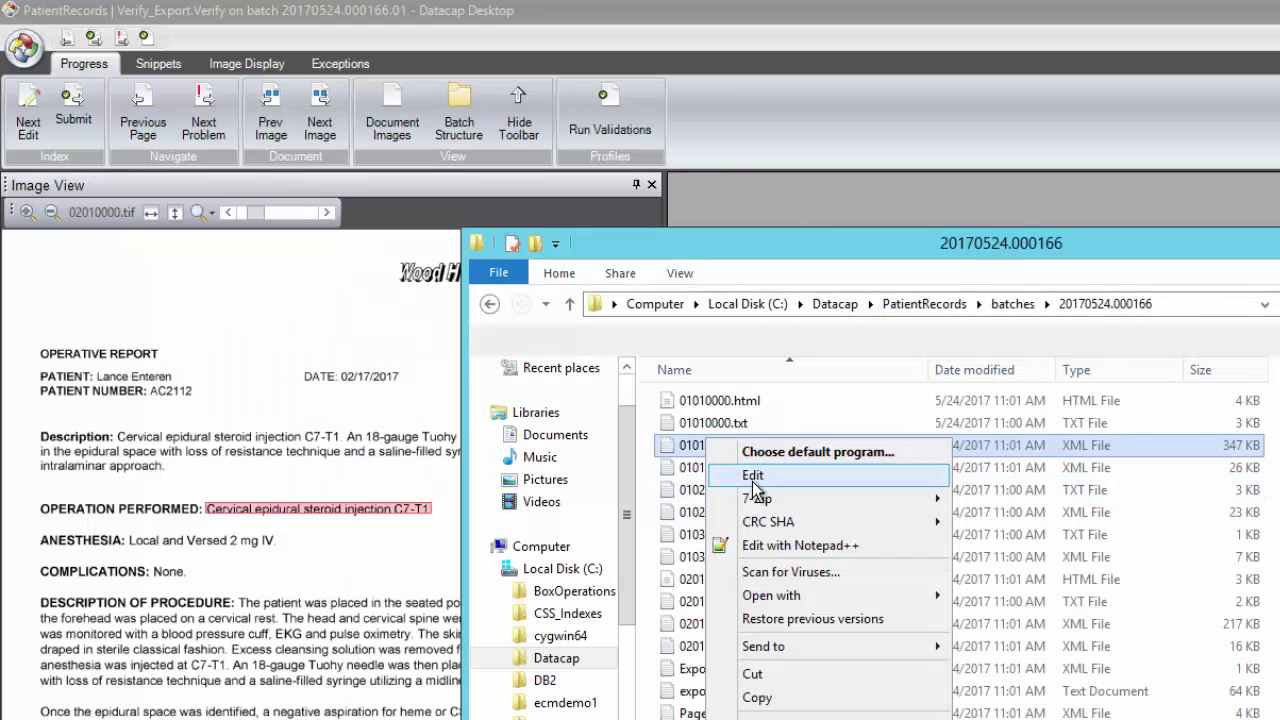
left_click(776, 545)
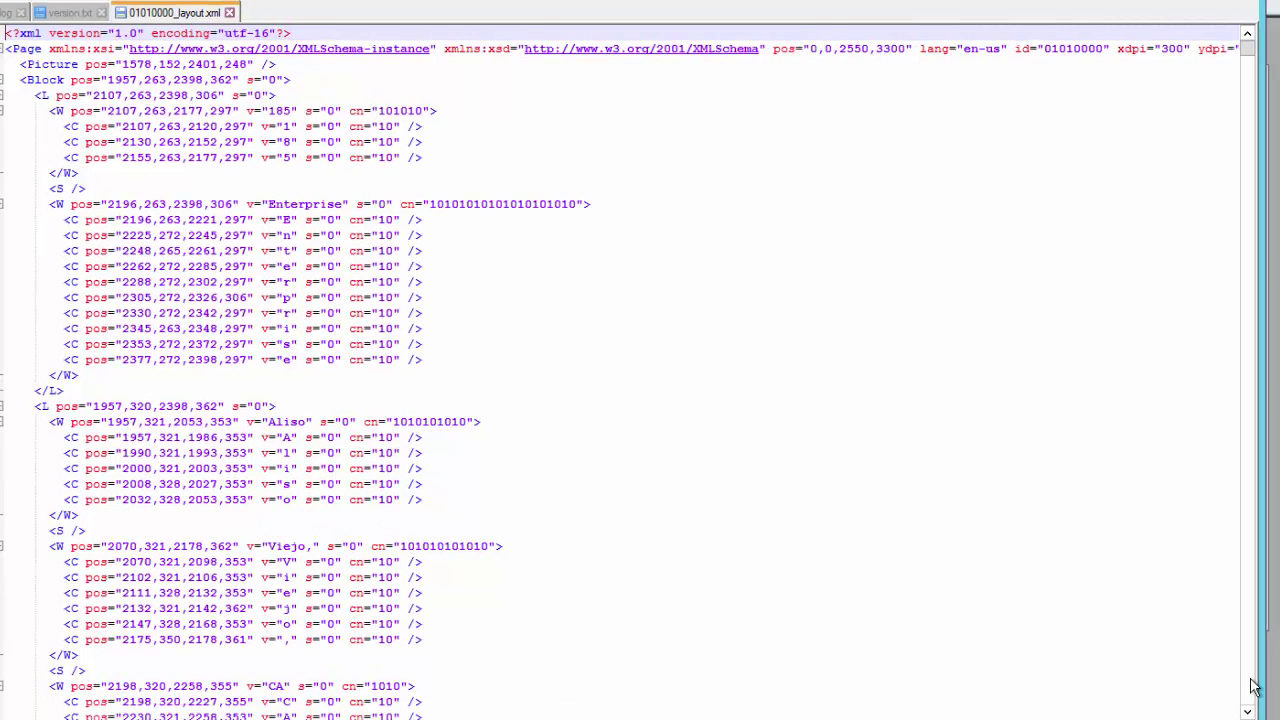
Scroll the layout XML down to its DateTime, Person and Organization entity elements
left_click(1253, 681)
left_click(1253, 681)
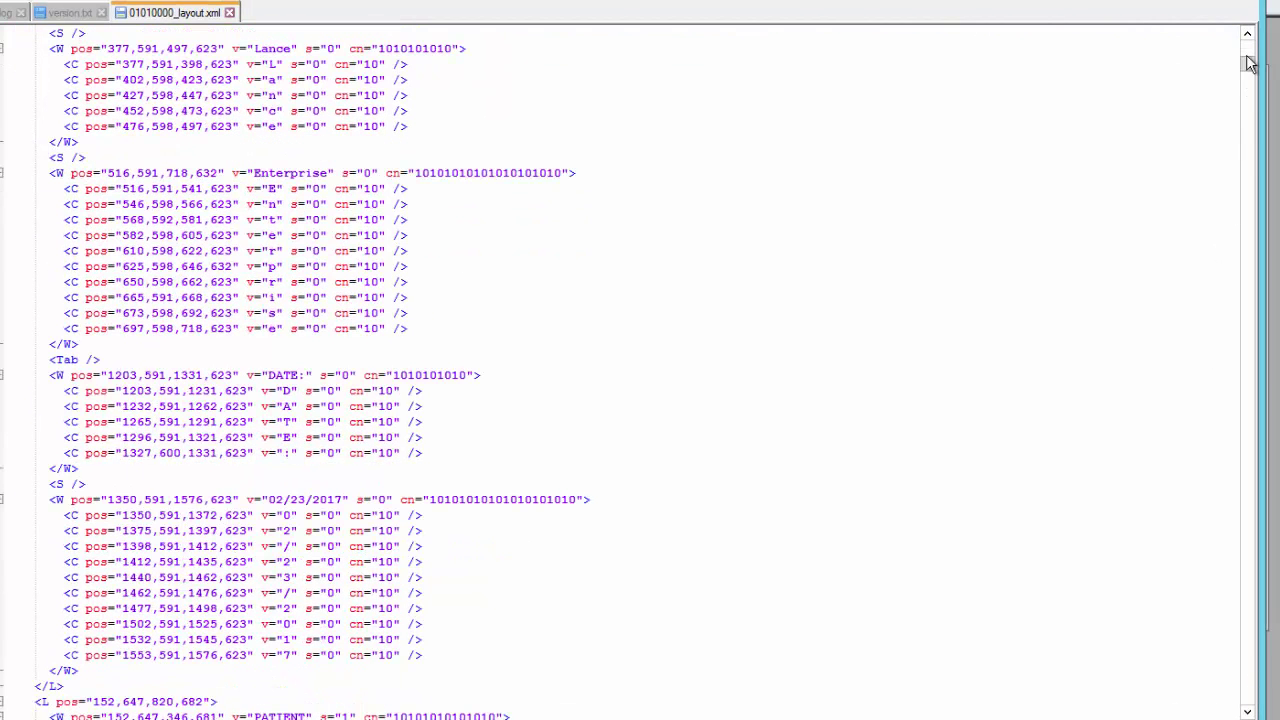
left_click_drag(1249, 64, 1265, 654)
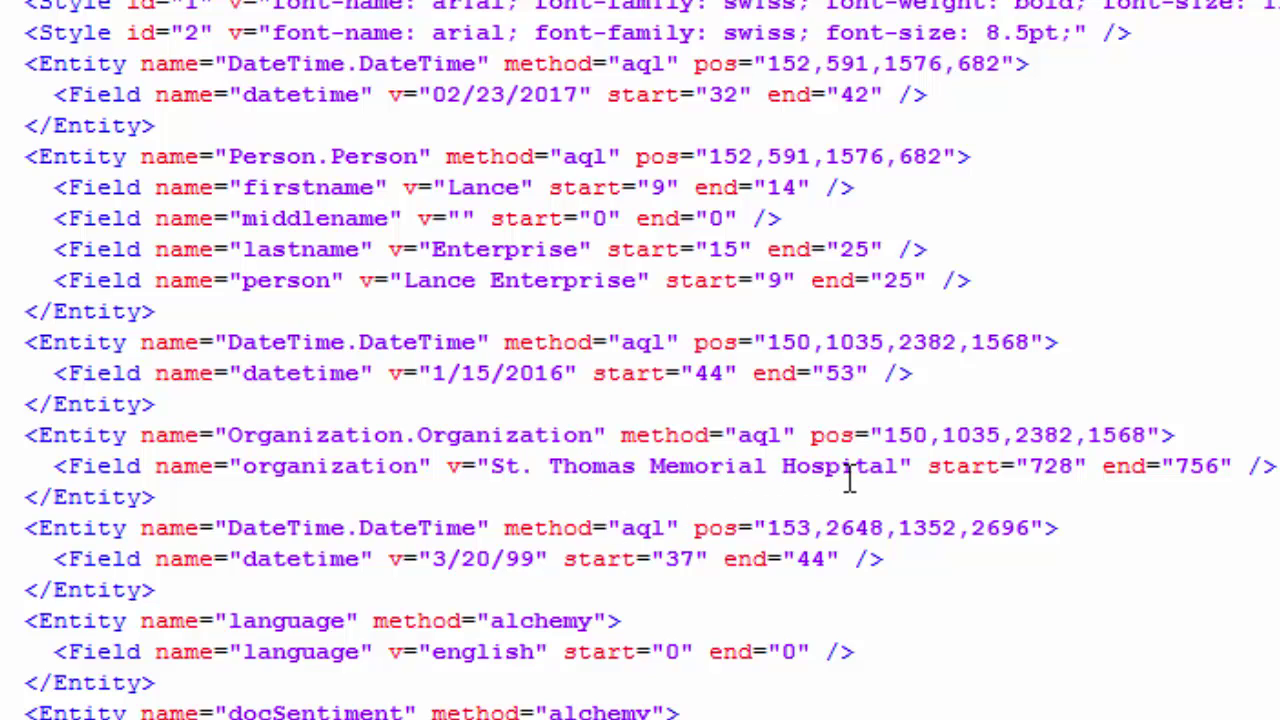
Scroll through the XML's docSentiment, HealthCondition entities and keyword entries
scroll(744, 500, "down", 5)
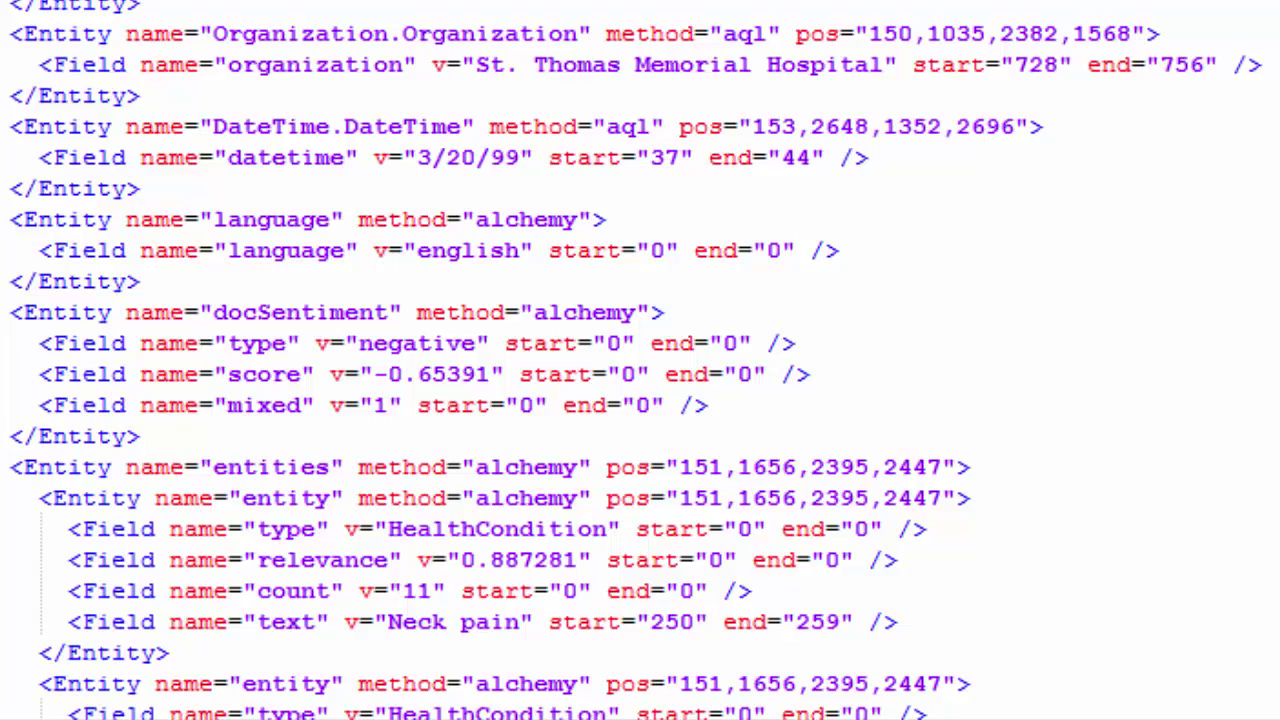
scroll(640, 360, "down", 5)
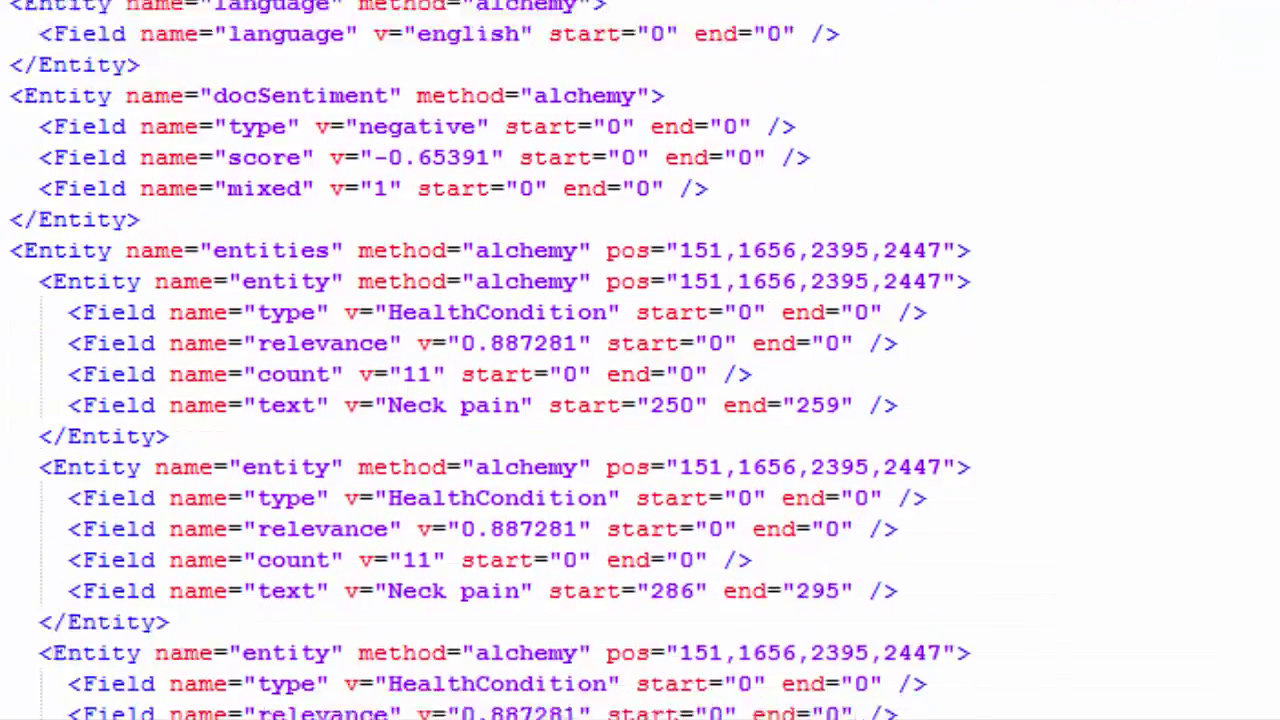
scroll(580, 49, "down", 2)
scroll(580, 49, "up", 2)
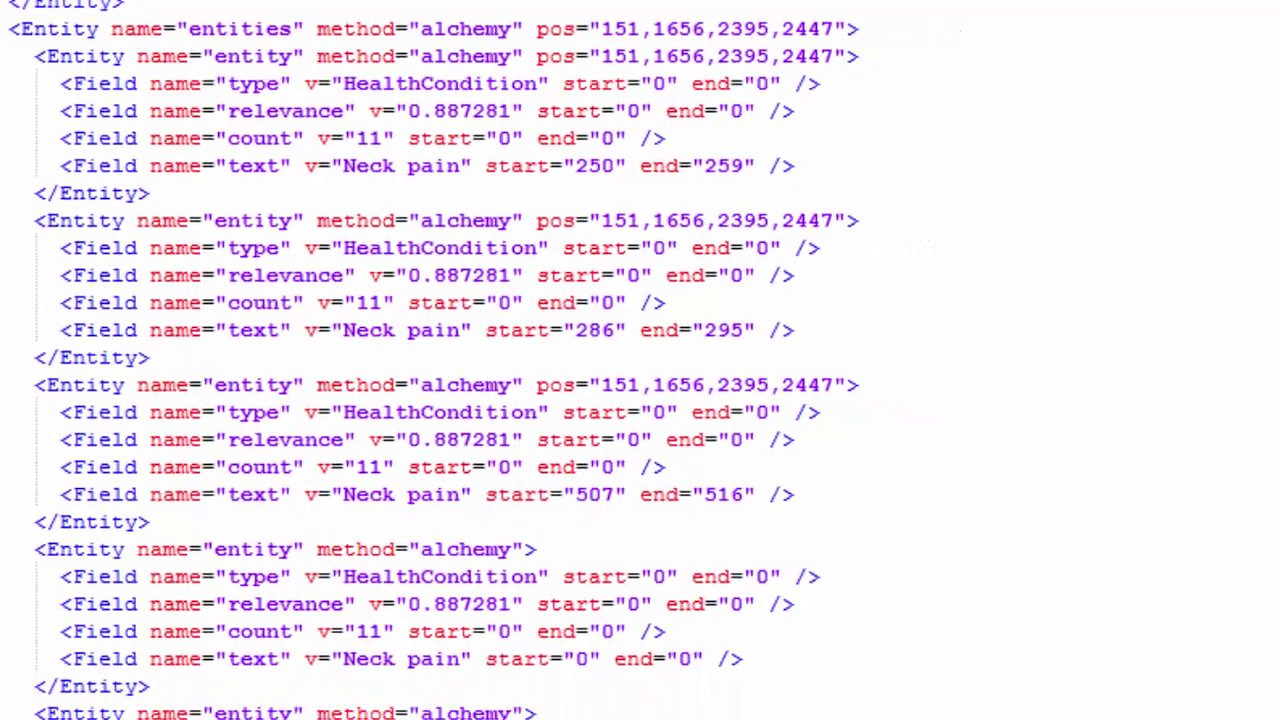
scroll(360, 344, "down", 6)
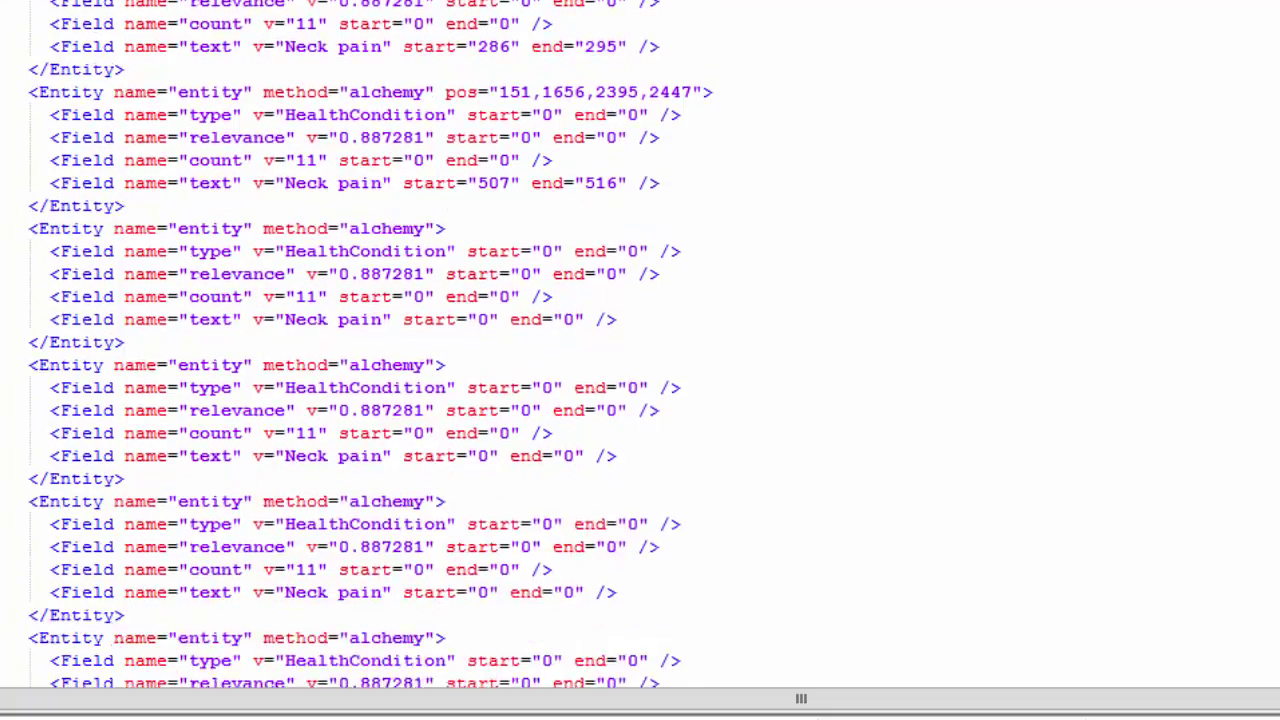
scroll(360, 344, "down", 5)
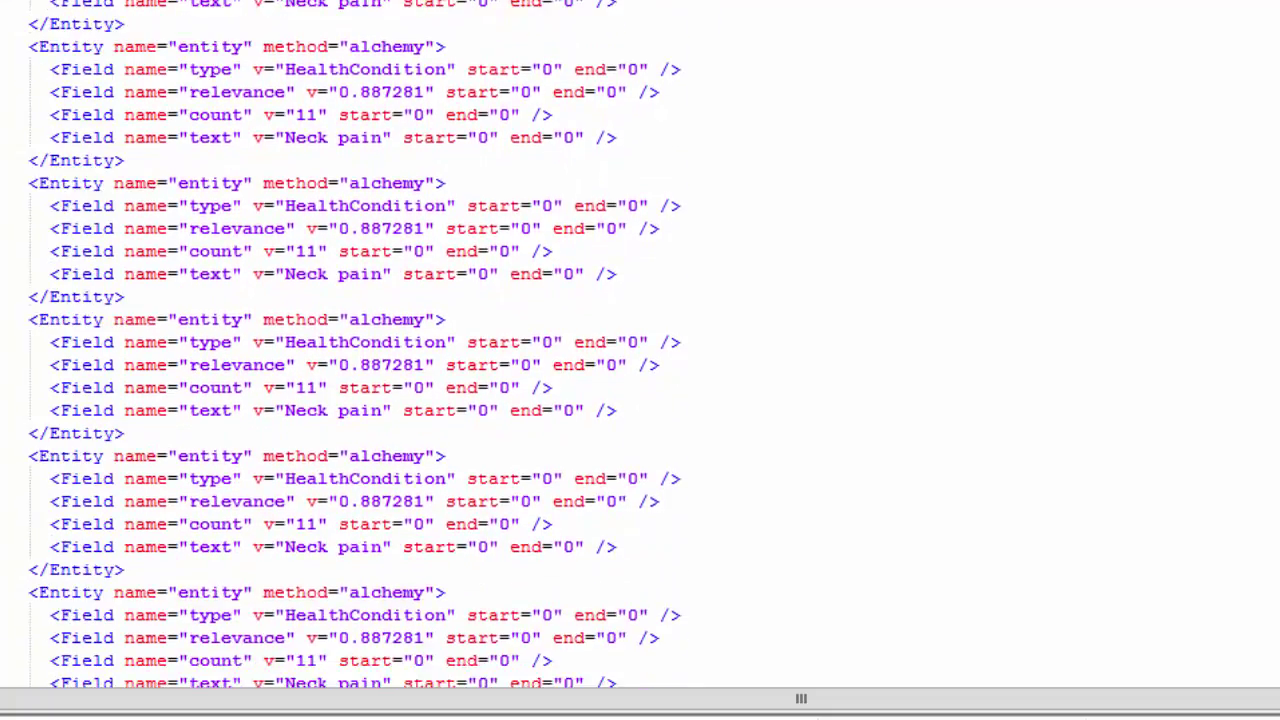
scroll(360, 344, "down", 9)
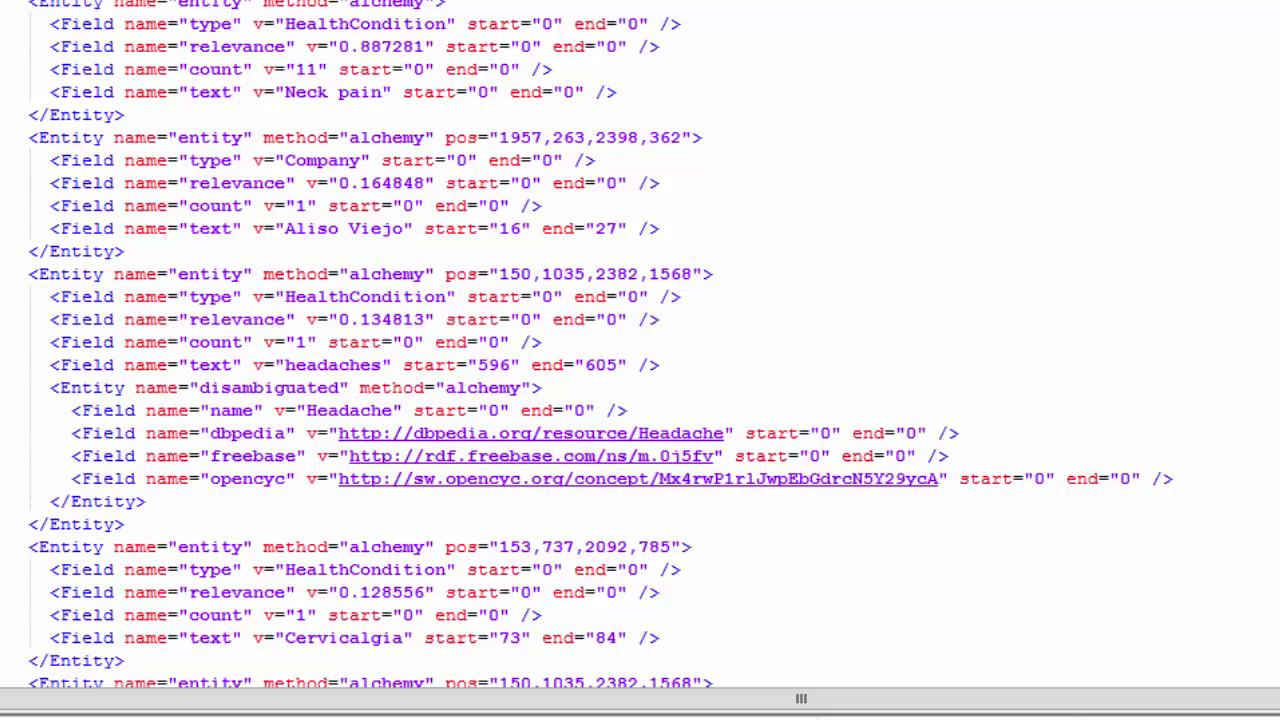
scroll(360, 344, "down", 4)
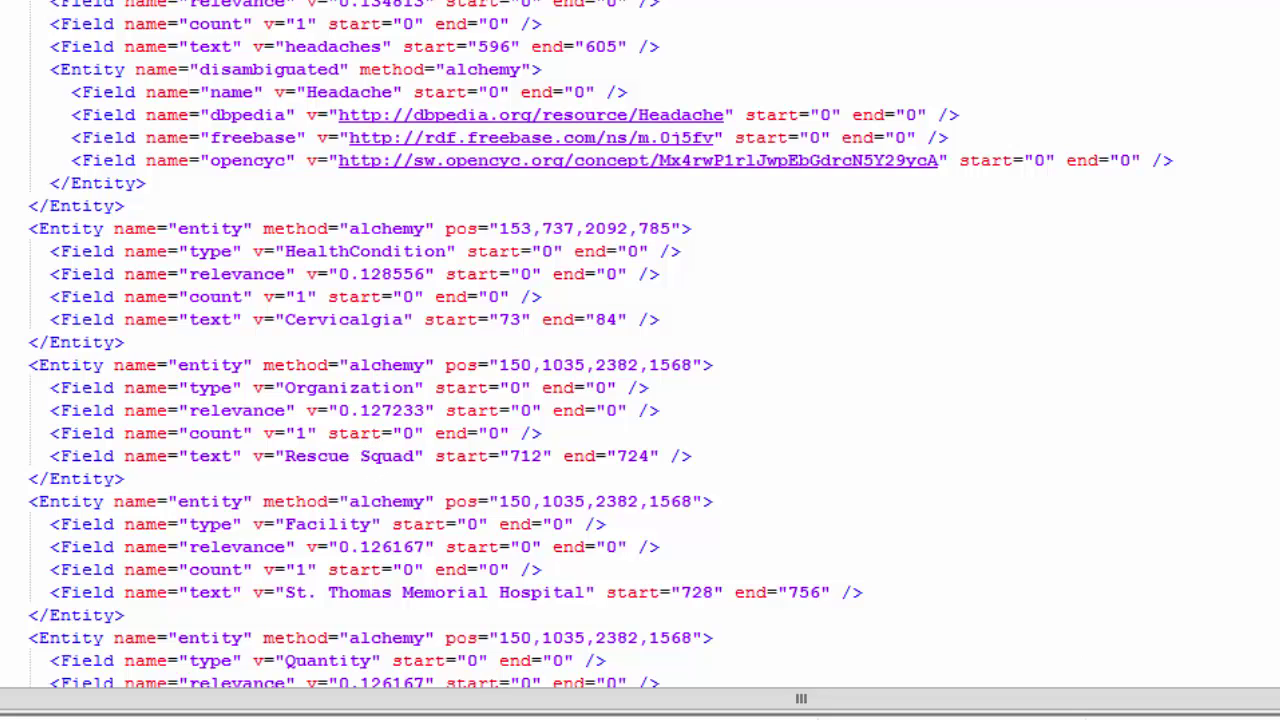
scroll(640, 344, "down", 6)
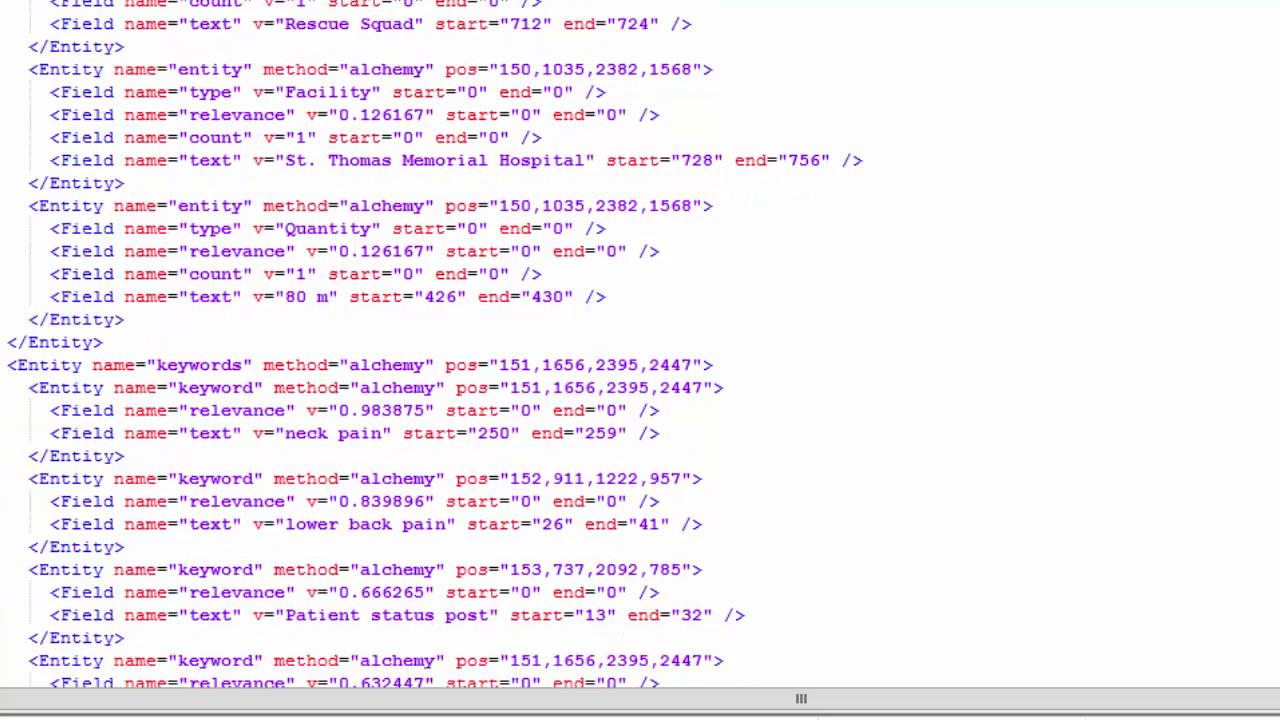
scroll(1034, 466, "down", 3)
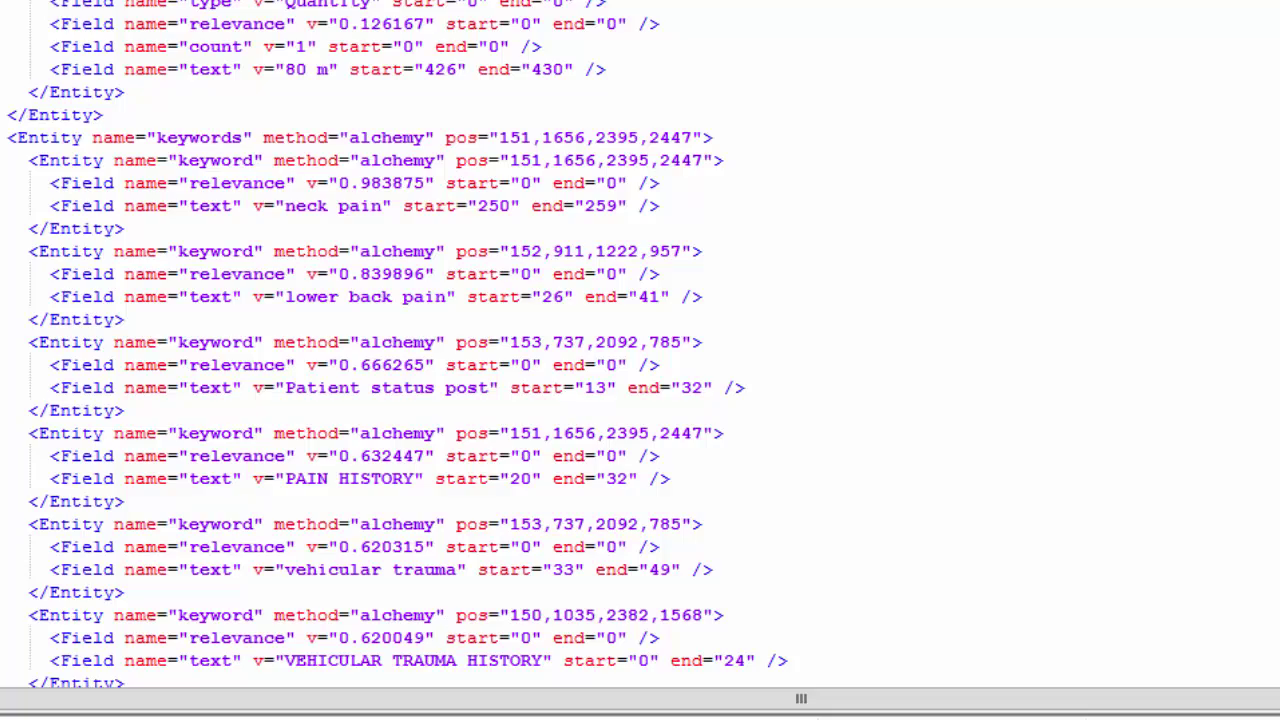
scroll(400, 344, "down", 8)
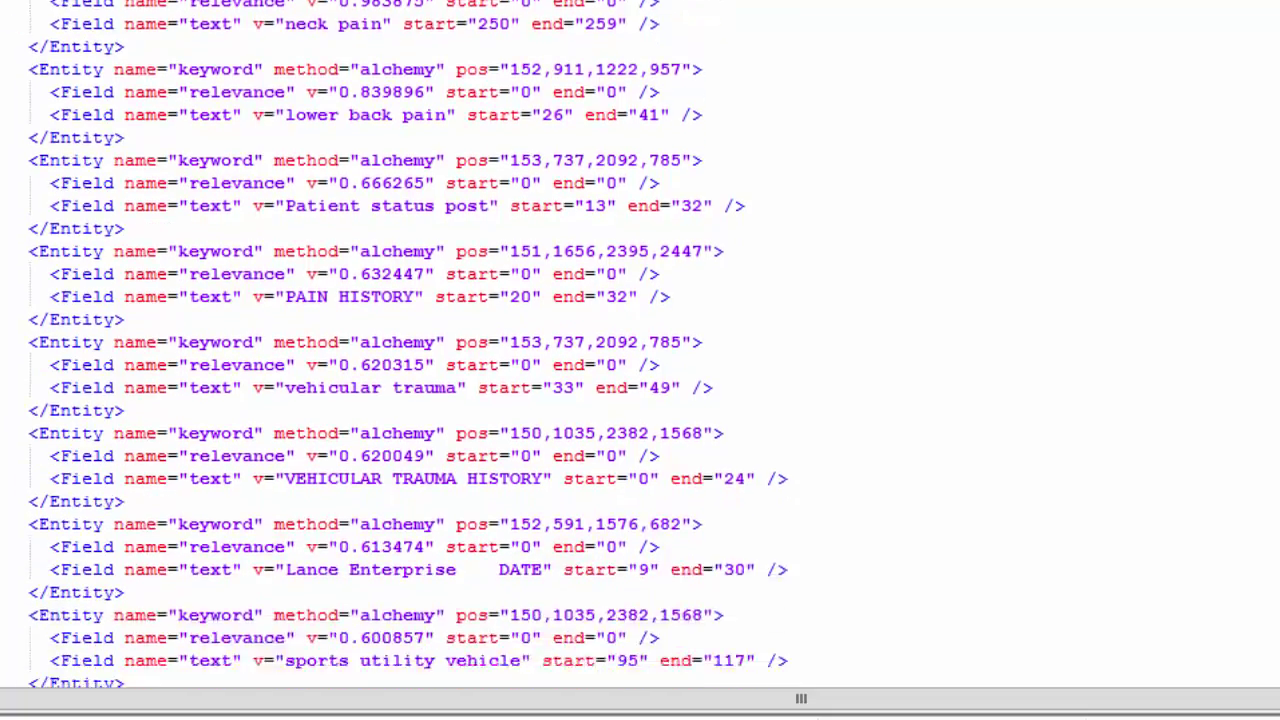
scroll(400, 344, "down", 3)
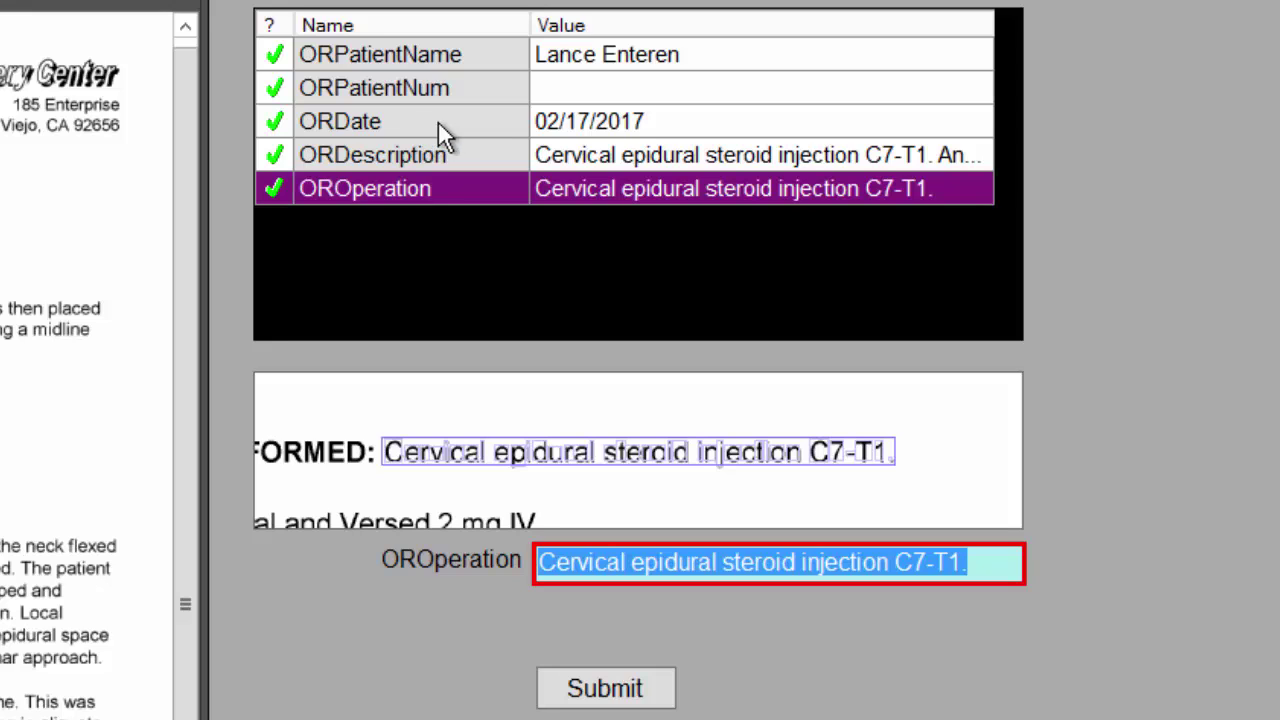
Advance verification from the OR fields back to the consultation's five C fields
key("Return")
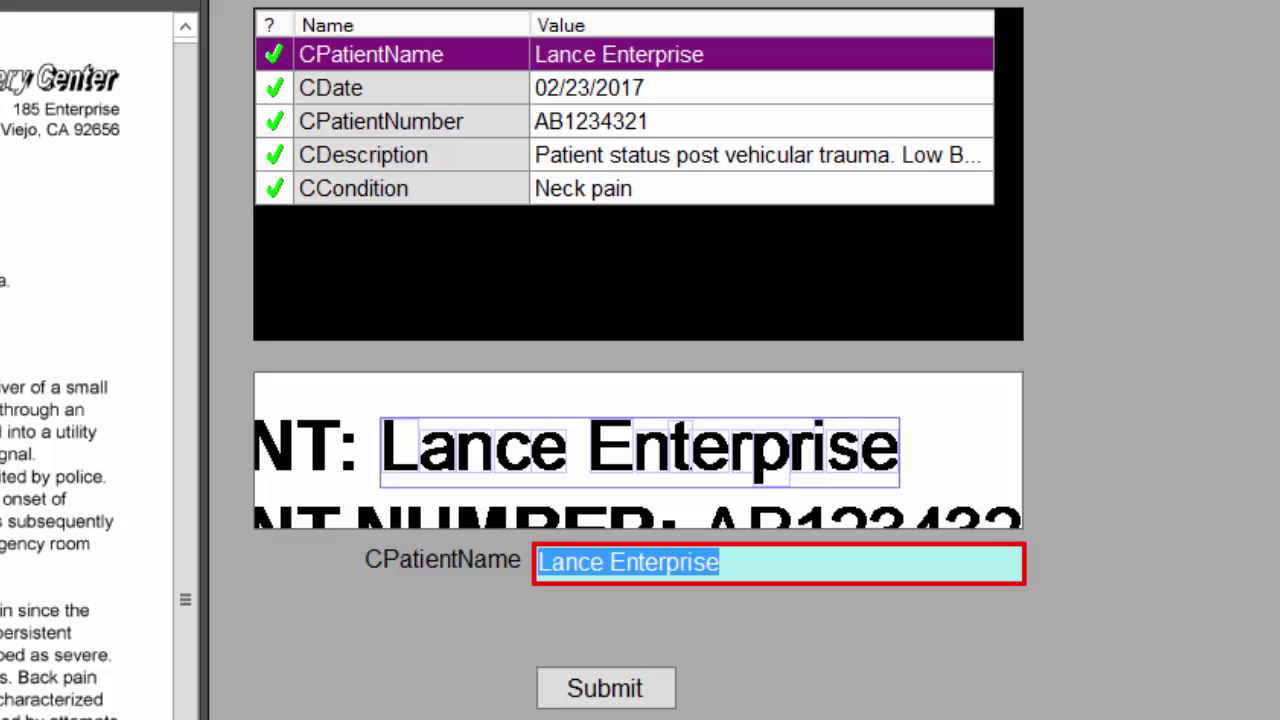